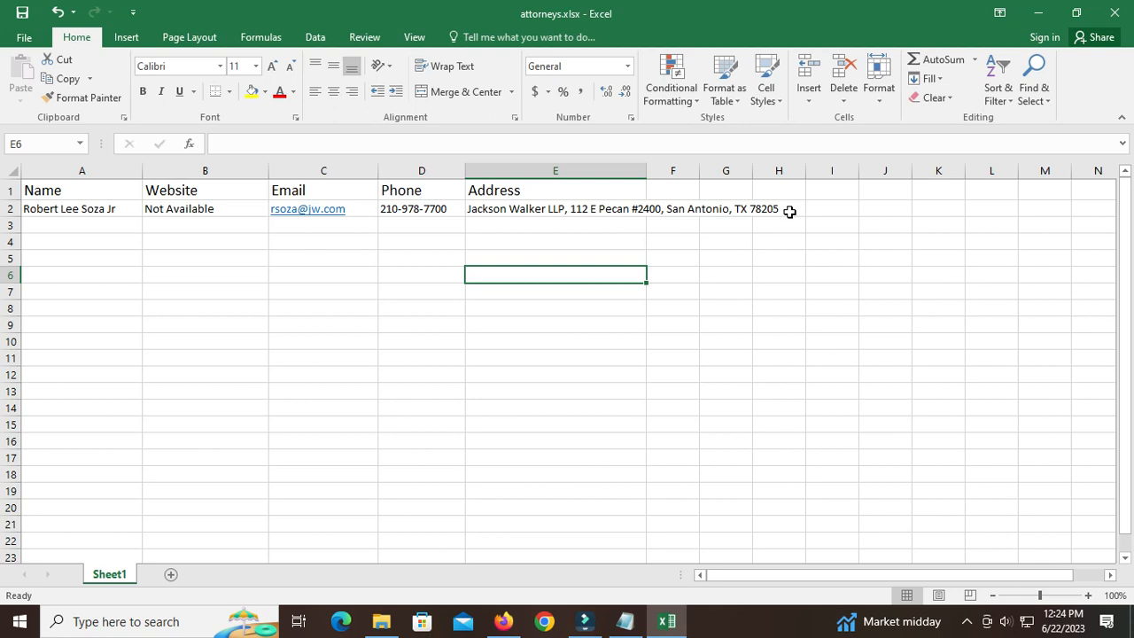
pyautogui.click(626, 621)
pyautogui.click(559, 246)
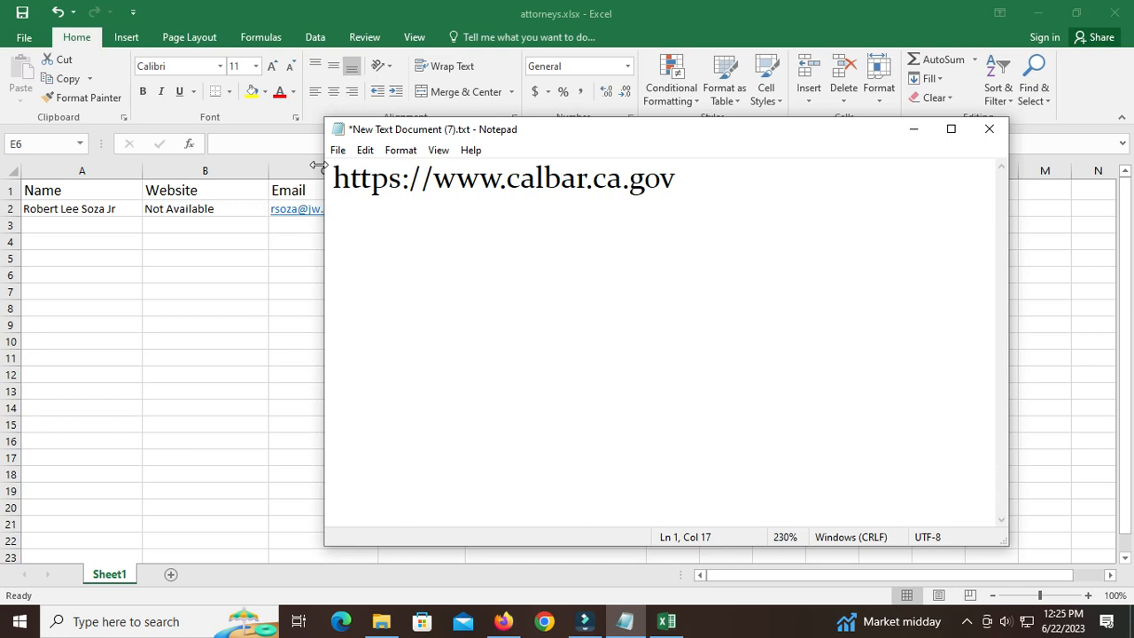
pyautogui.click(690, 176)
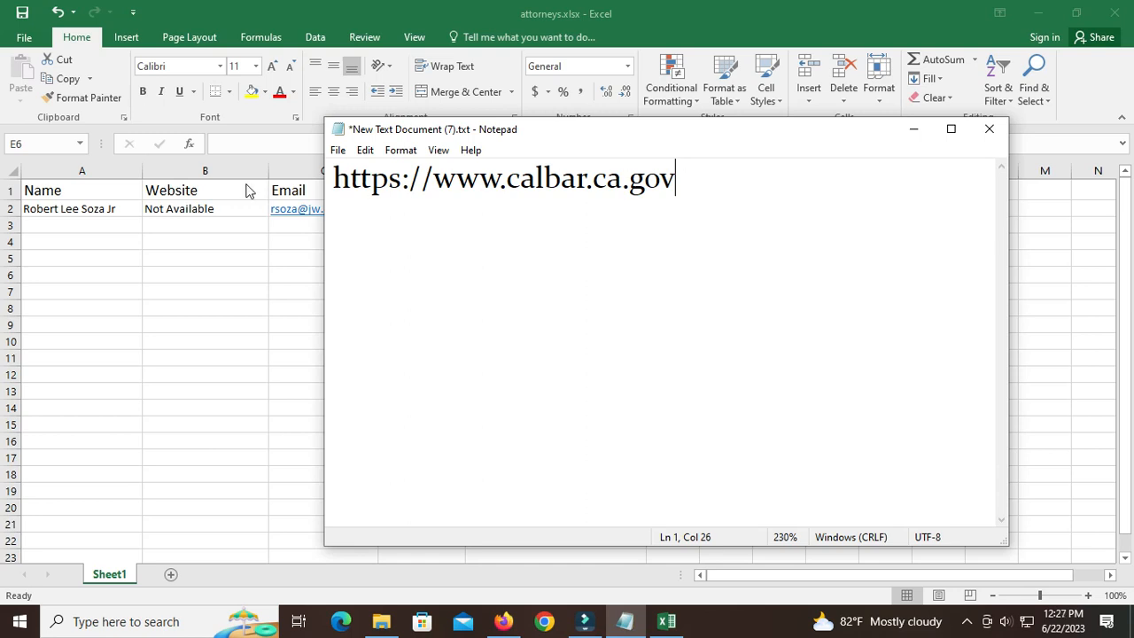
pyautogui.moveTo(687, 179); pyautogui.dragTo(383, 177)
pyautogui.rightClick(413, 179)
pyautogui.click(452, 235)
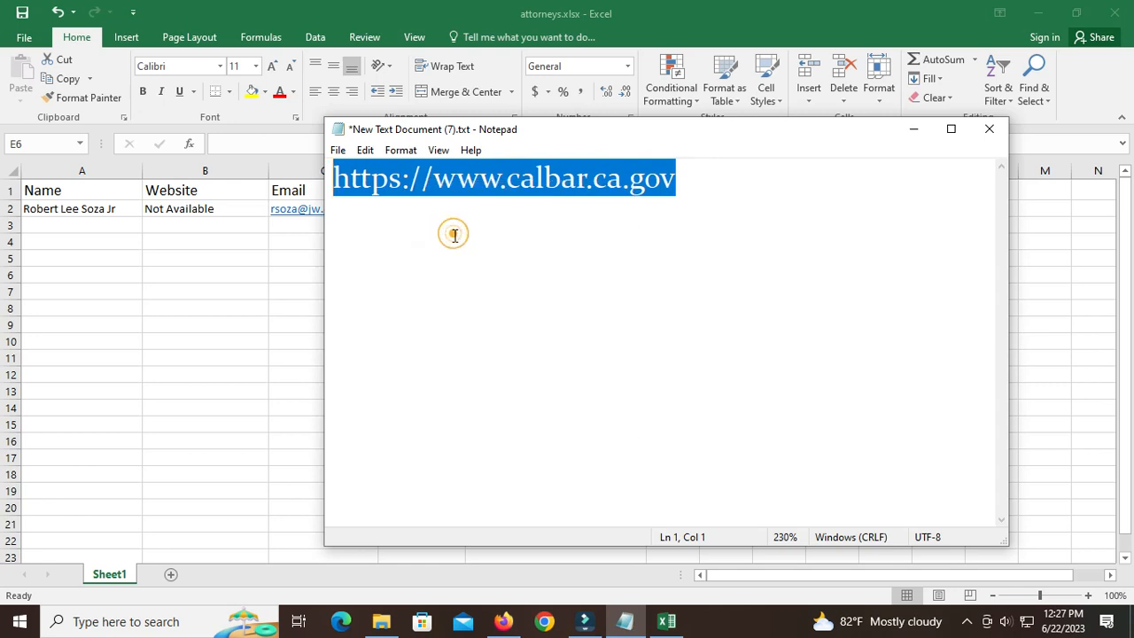
# Switch to Firefox, search the web for "link safety checker" in a new tab and look through the results.
pyautogui.click(503, 621)
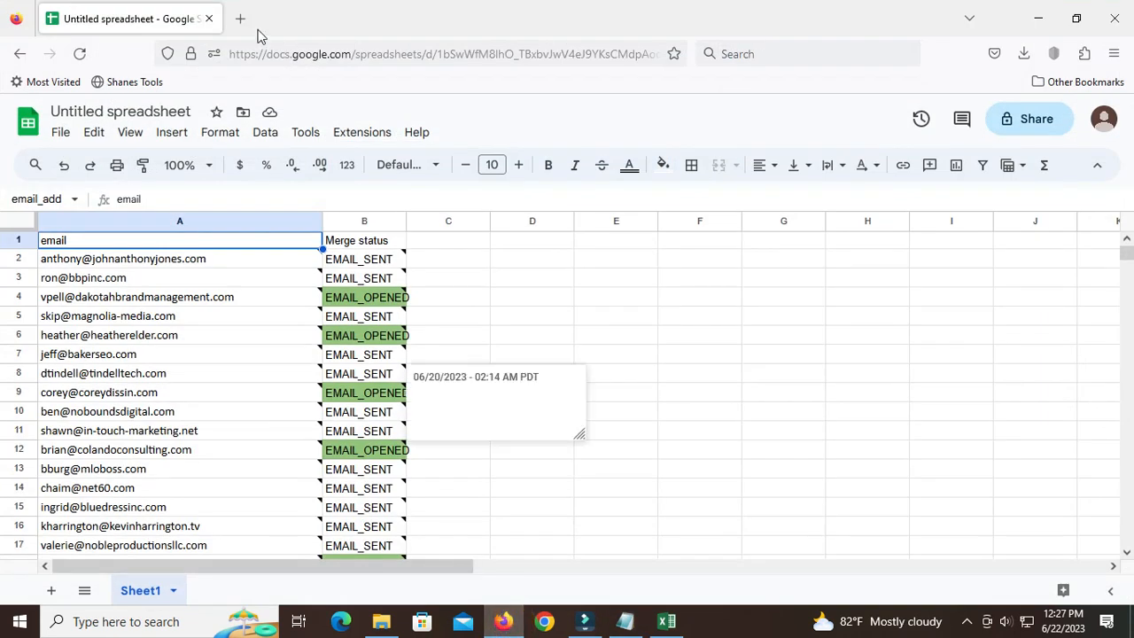
pyautogui.click(240, 18)
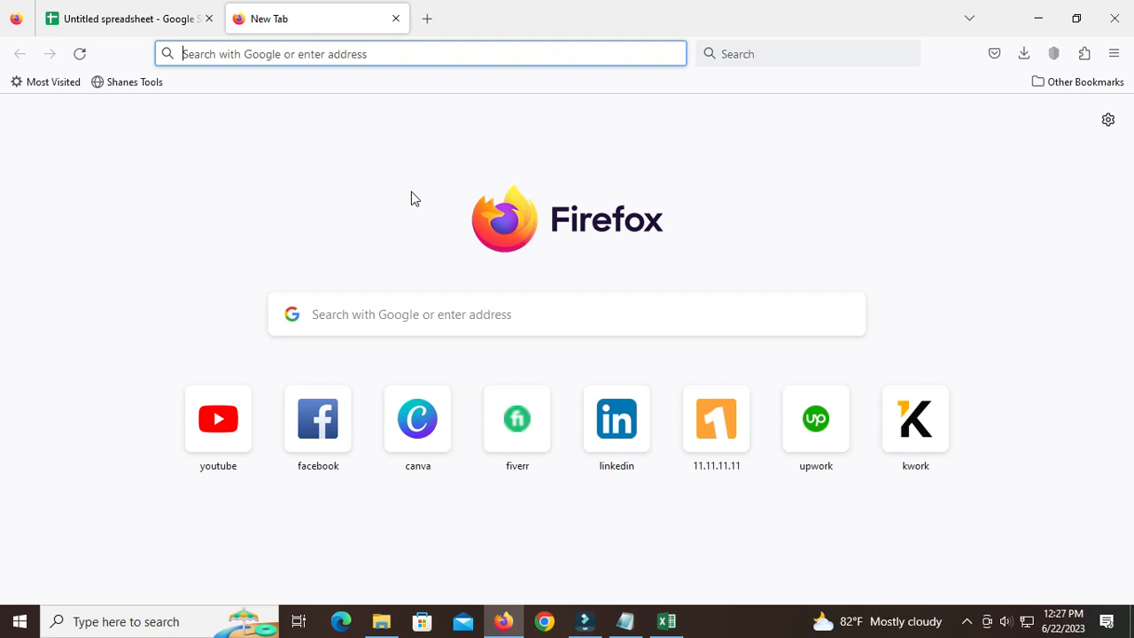
pyautogui.click(342, 315)
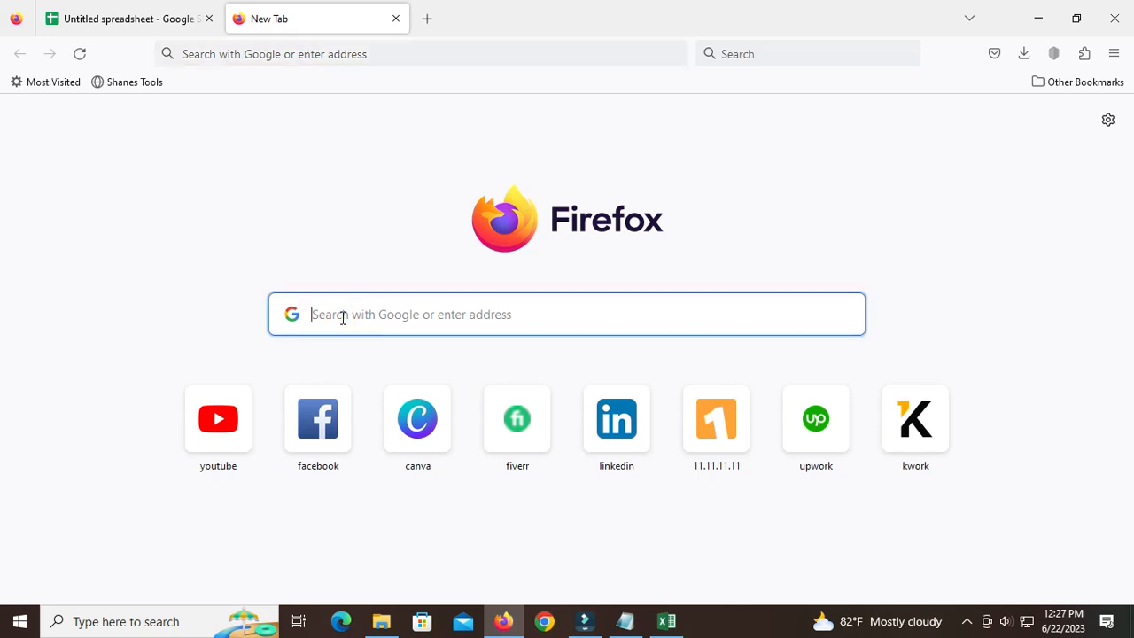
pyautogui.write('link sa')
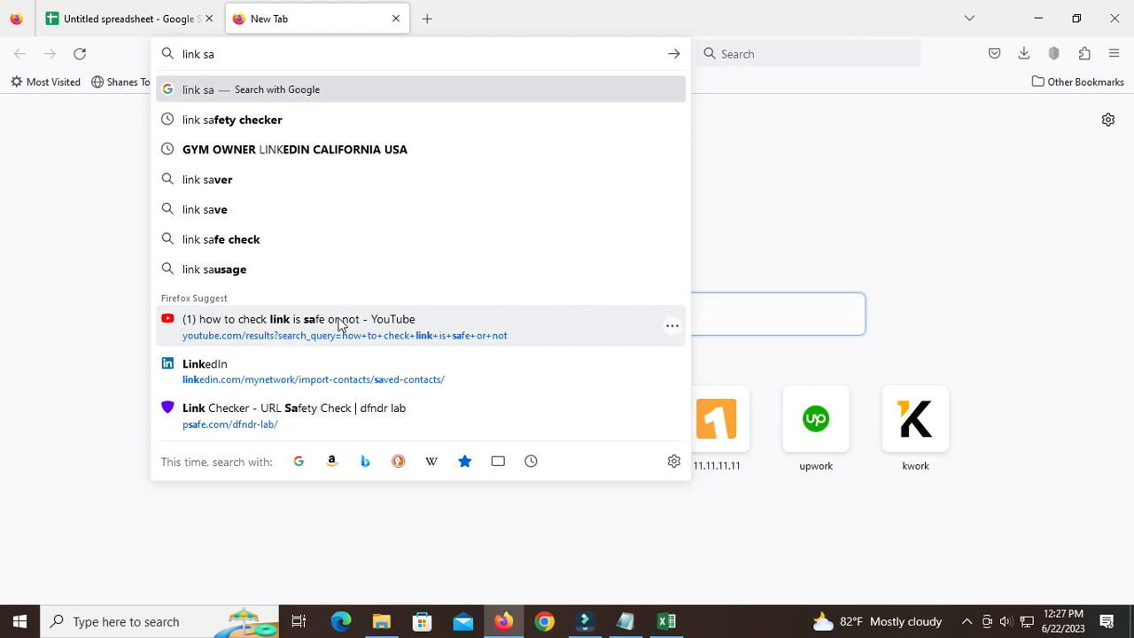
pyautogui.click(228, 123)
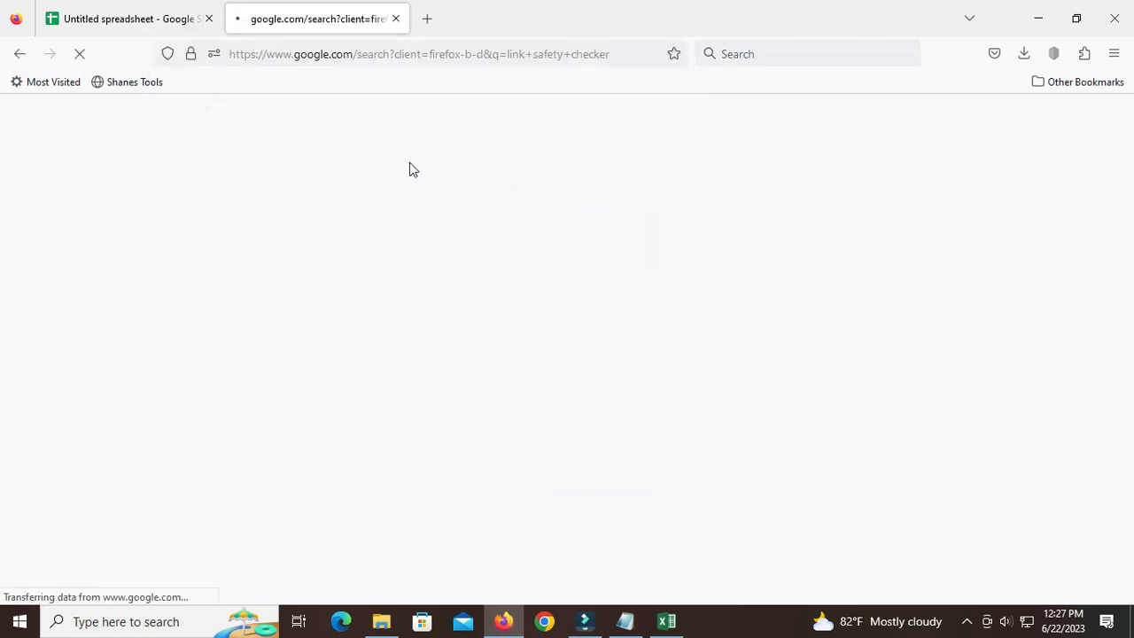
pyautogui.scroll(-2, 263, 443)
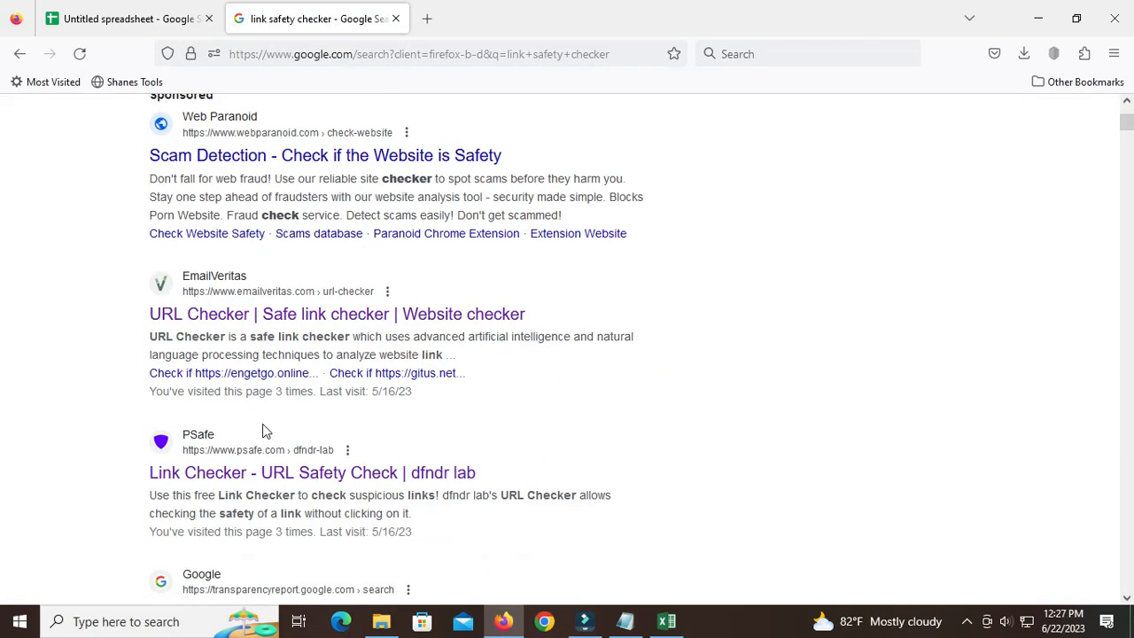
pyautogui.scroll(-3, 262, 424)
pyautogui.scroll(5, 263, 324)
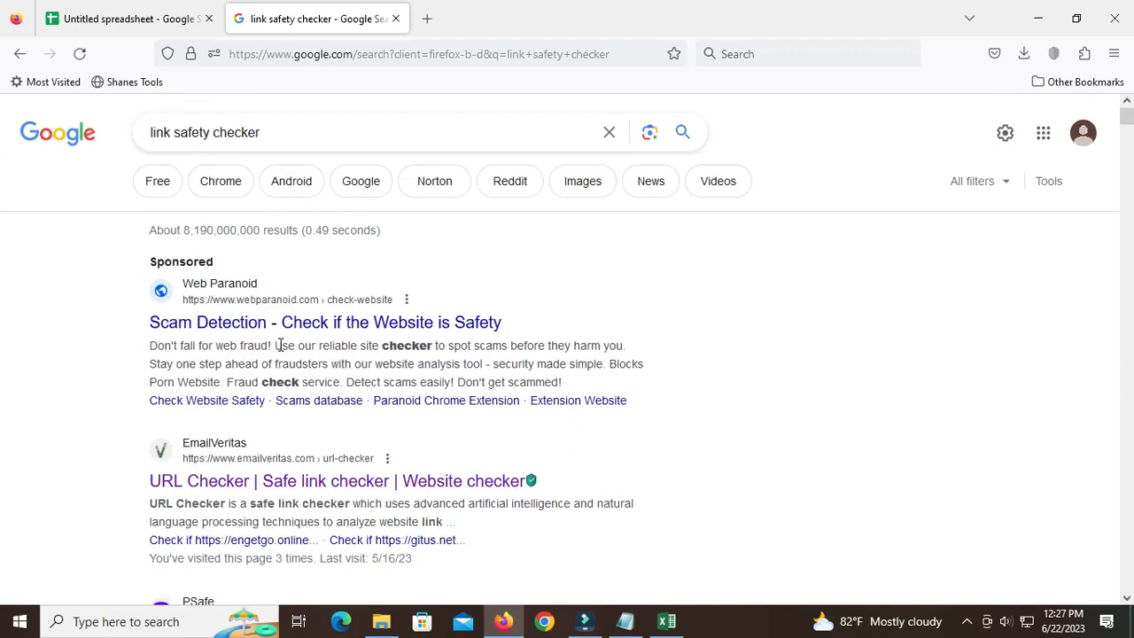
pyautogui.scroll(-7, 296, 355)
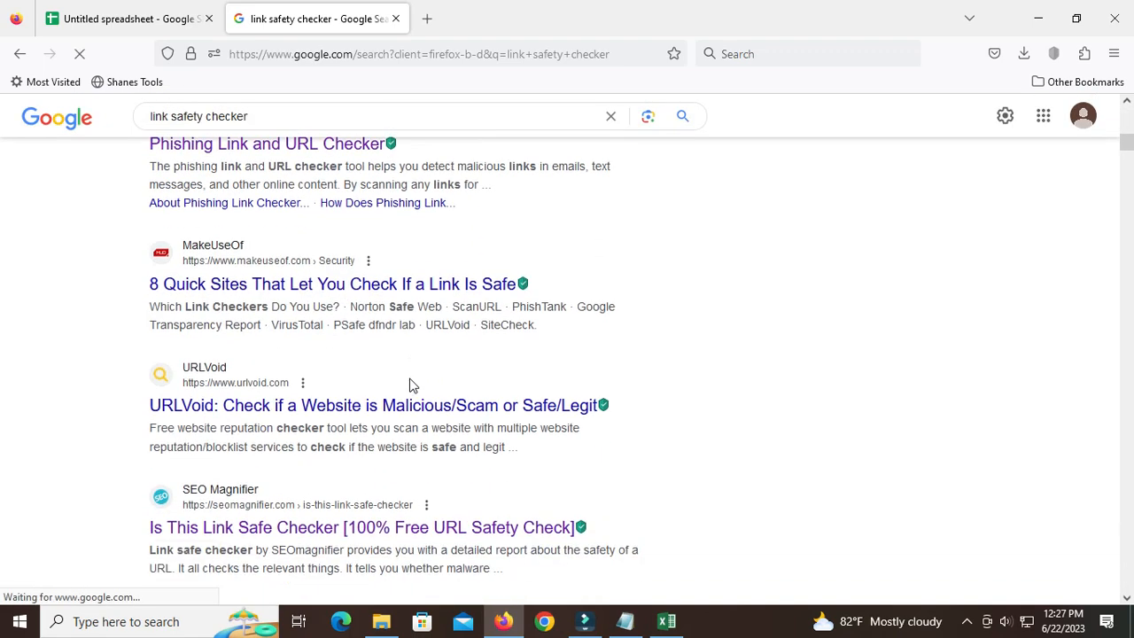
pyautogui.scroll(-1, 443, 390)
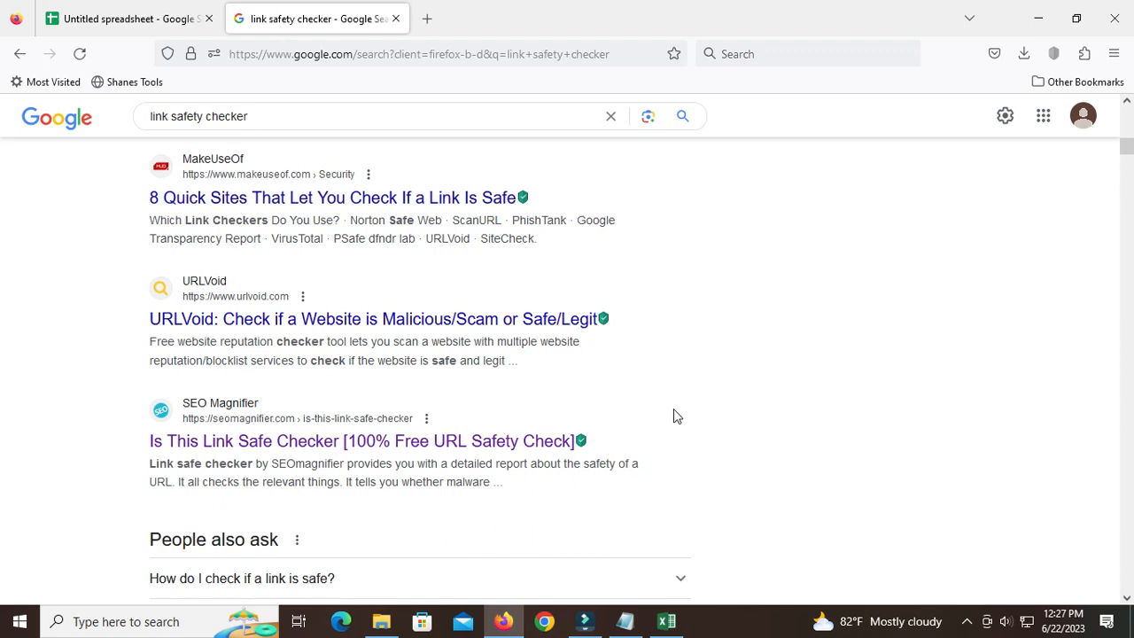
pyautogui.scroll(7, 537, 417)
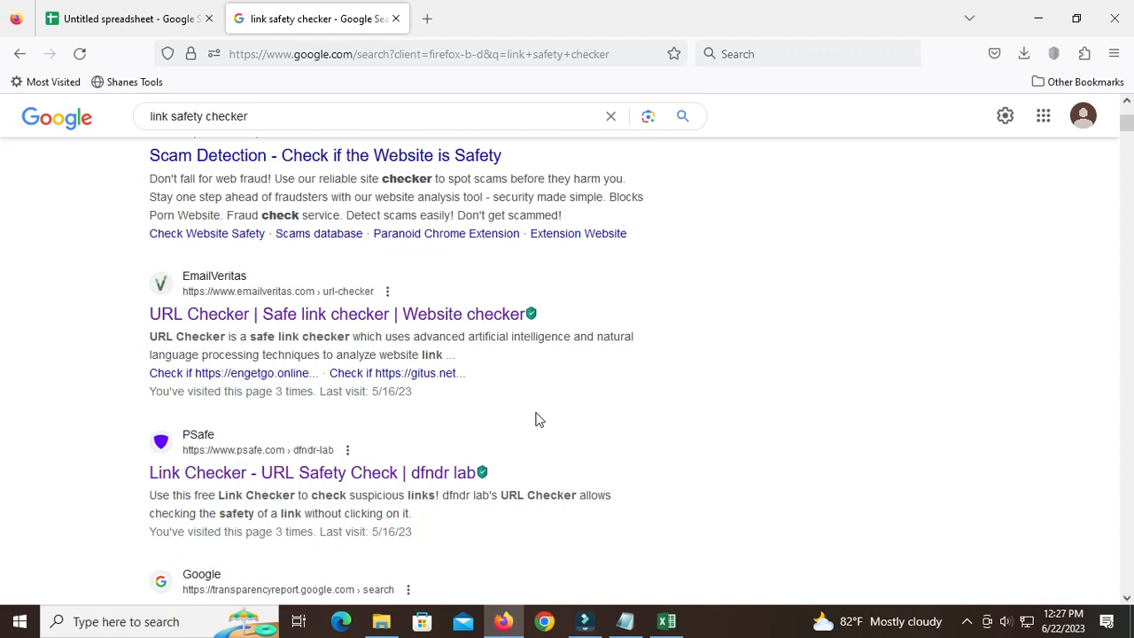
pyautogui.click(625, 621)
pyautogui.click(724, 223)
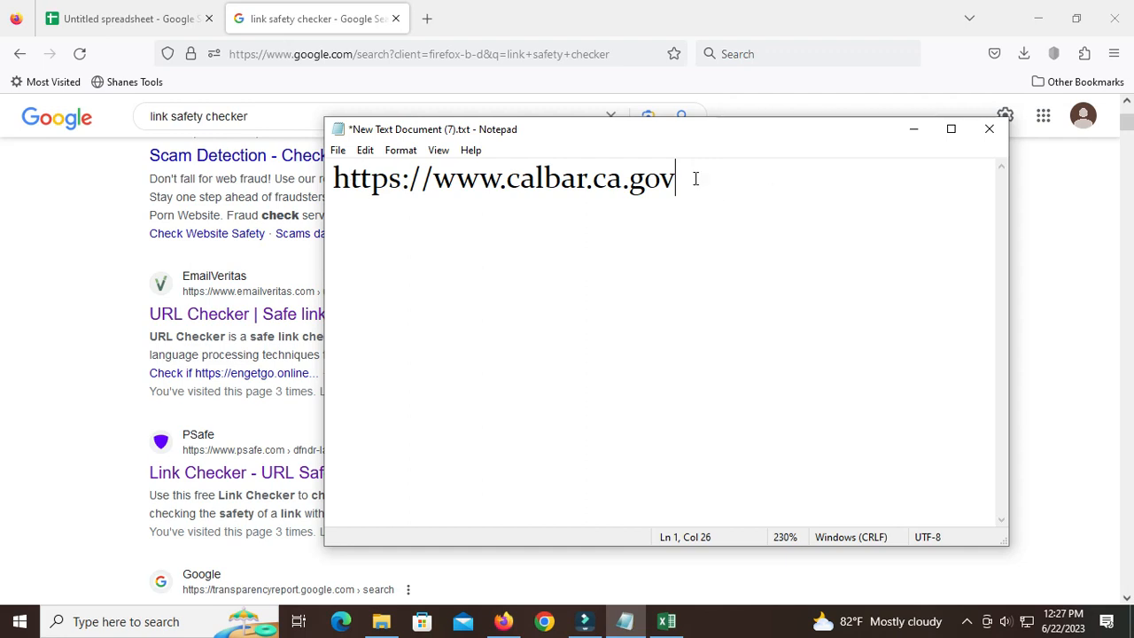
pyautogui.click(427, 19)
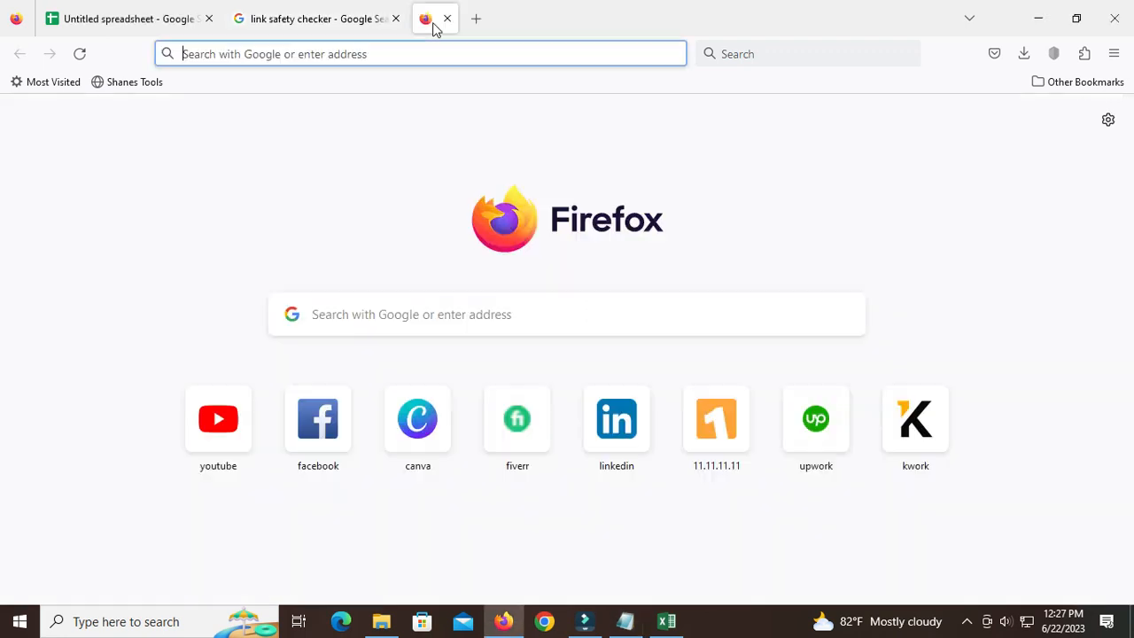
pyautogui.rightClick(307, 51)
pyautogui.click(351, 192)
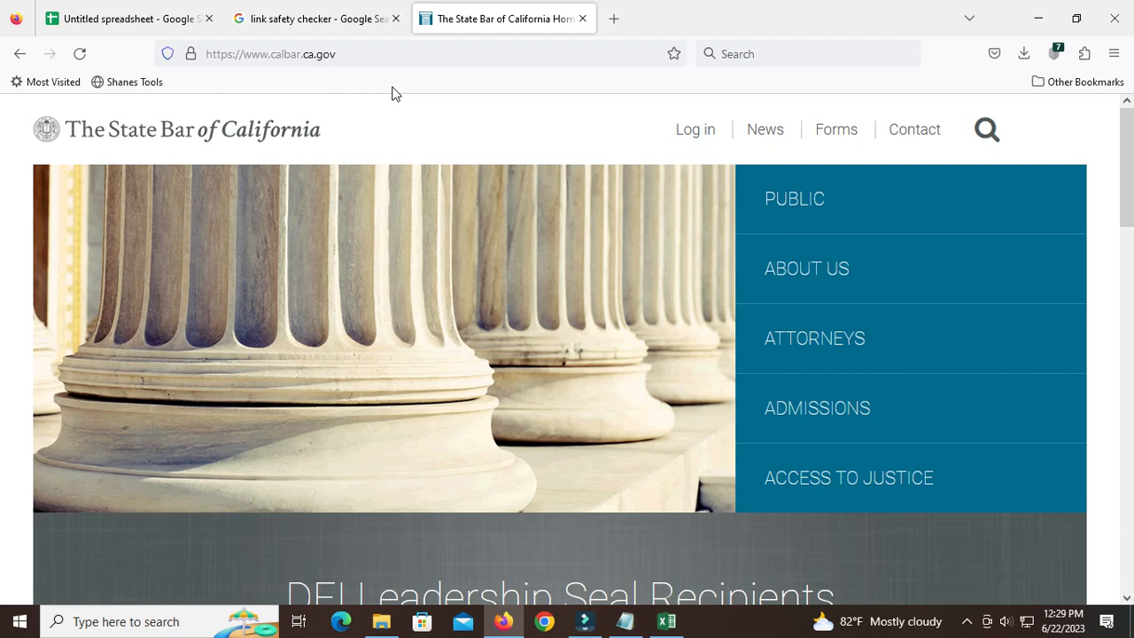
# Look over the State Bar of California home page and open its Attorneys section.
pyautogui.scroll(-2, 624, 233)
pyautogui.scroll(2, 624, 233)
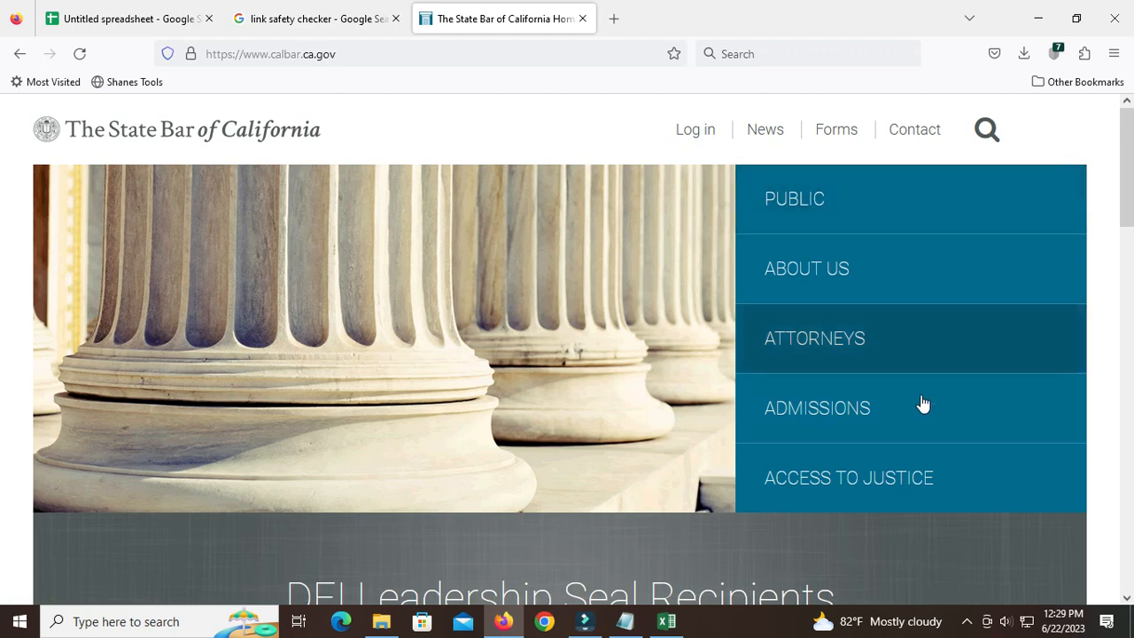
pyautogui.click(854, 339)
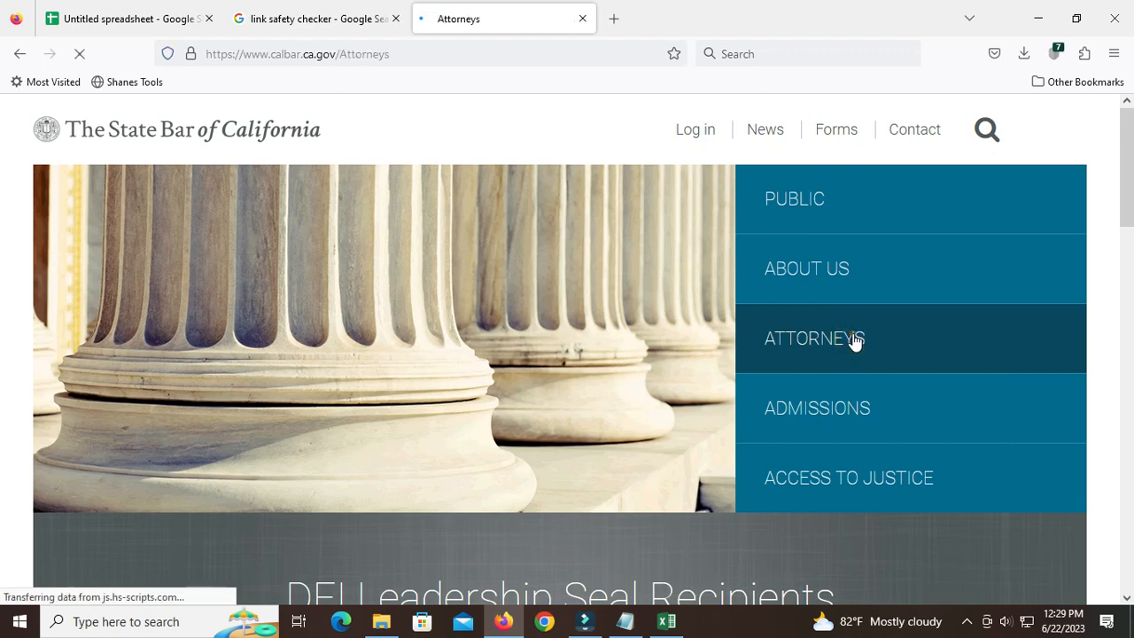
# Find Look Up a Lawyer on the Attorneys page and run its search with the name left blank.
pyautogui.scroll(-3, 742, 379)
pyautogui.scroll(-10, 742, 378)
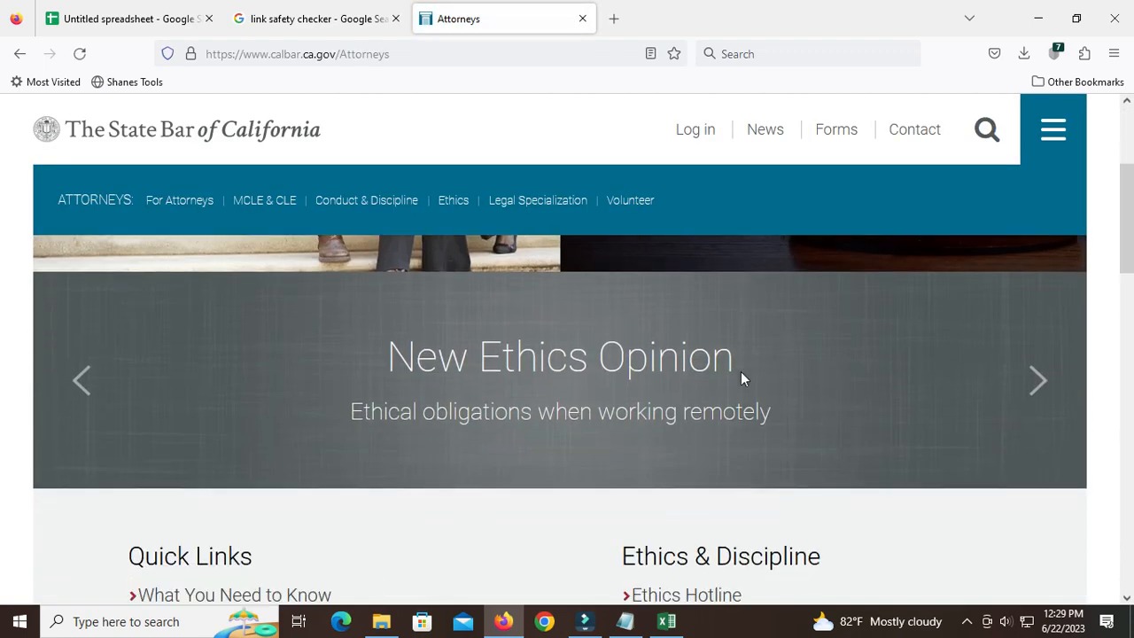
pyautogui.scroll(2, 741, 371)
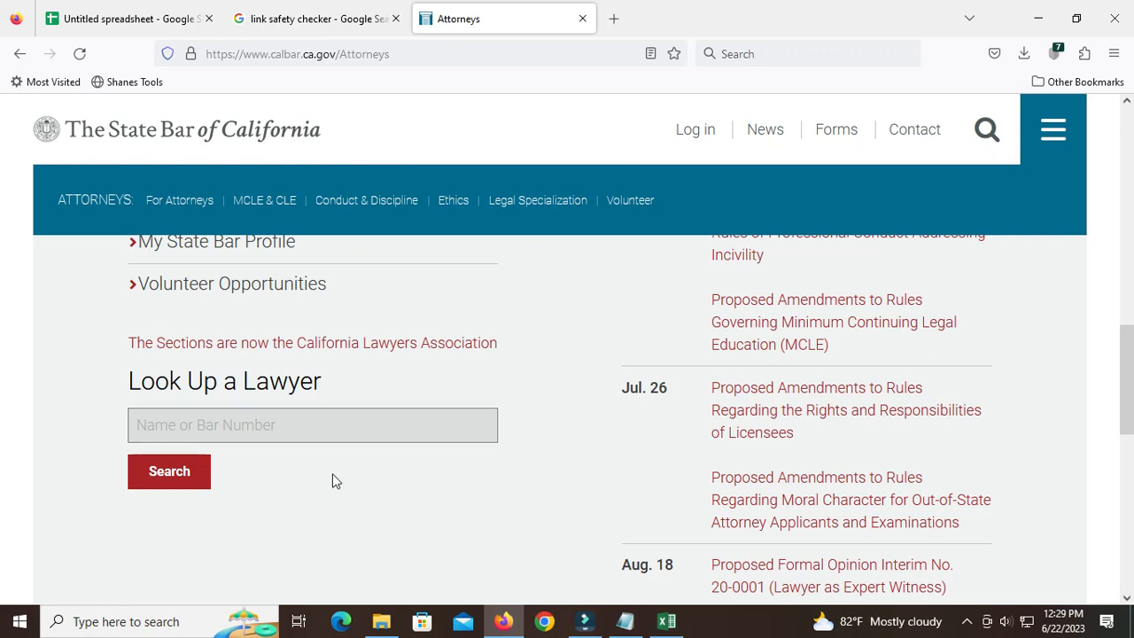
pyautogui.scroll(-1, 396, 495)
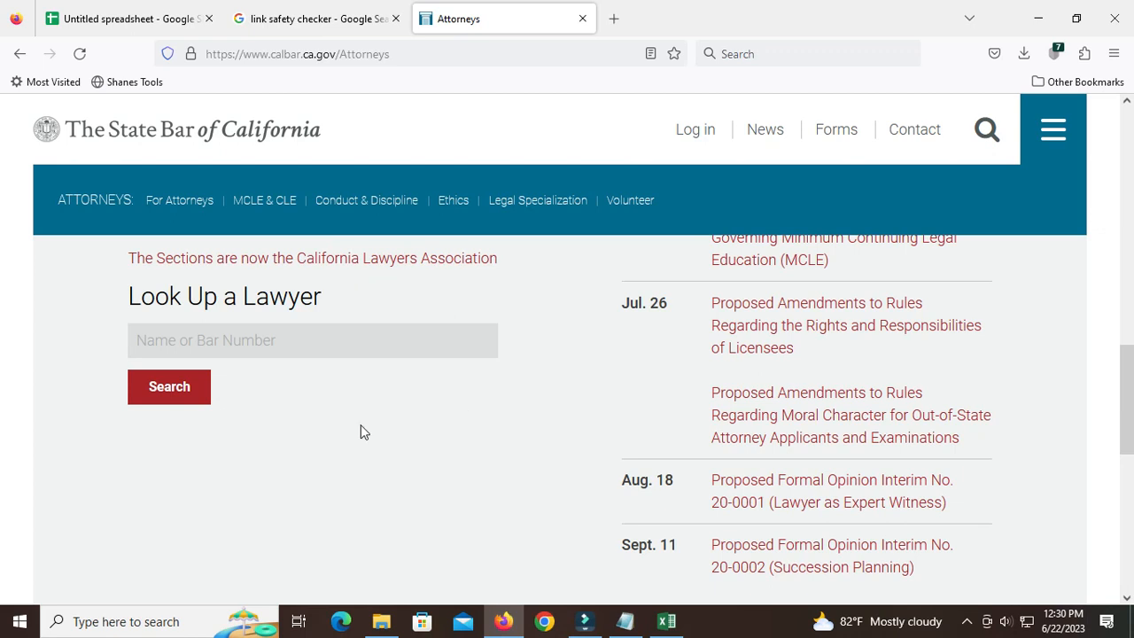
pyautogui.click(176, 400)
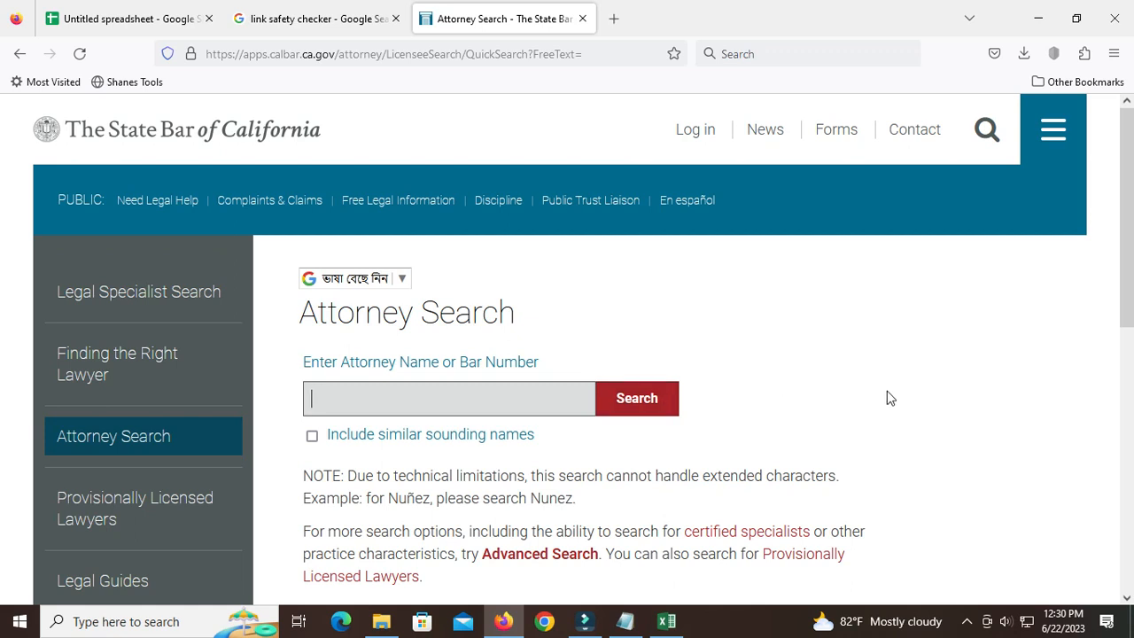
# Look over the Attorney Search page and open the Advanced Search form.
pyautogui.scroll(-2, 887, 399)
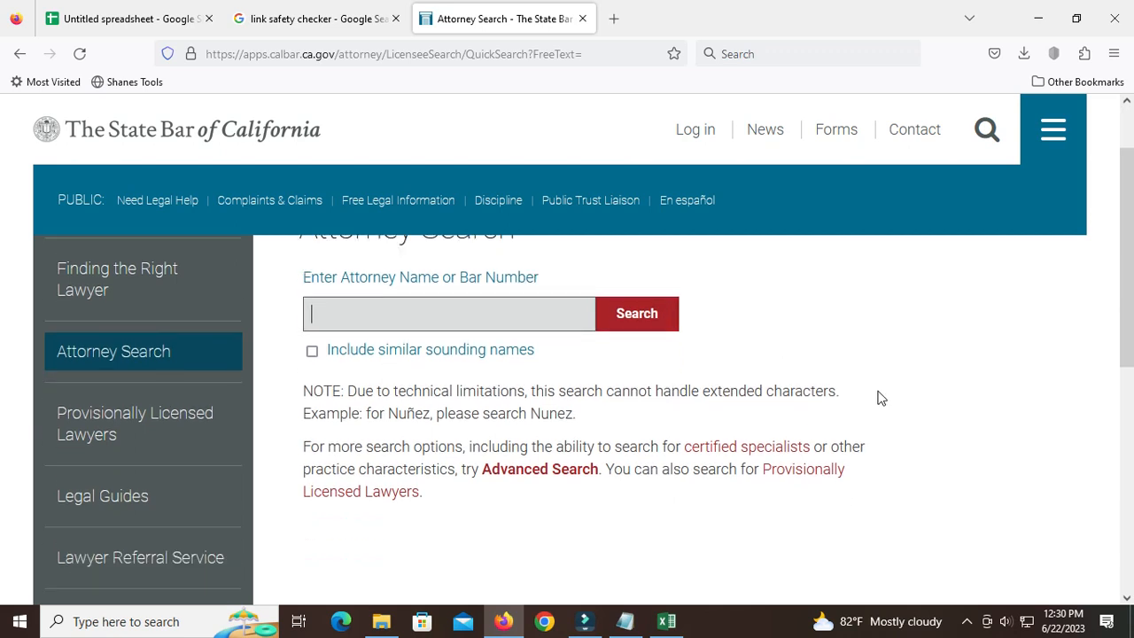
pyautogui.scroll(1, 878, 397)
pyautogui.scroll(1, 848, 423)
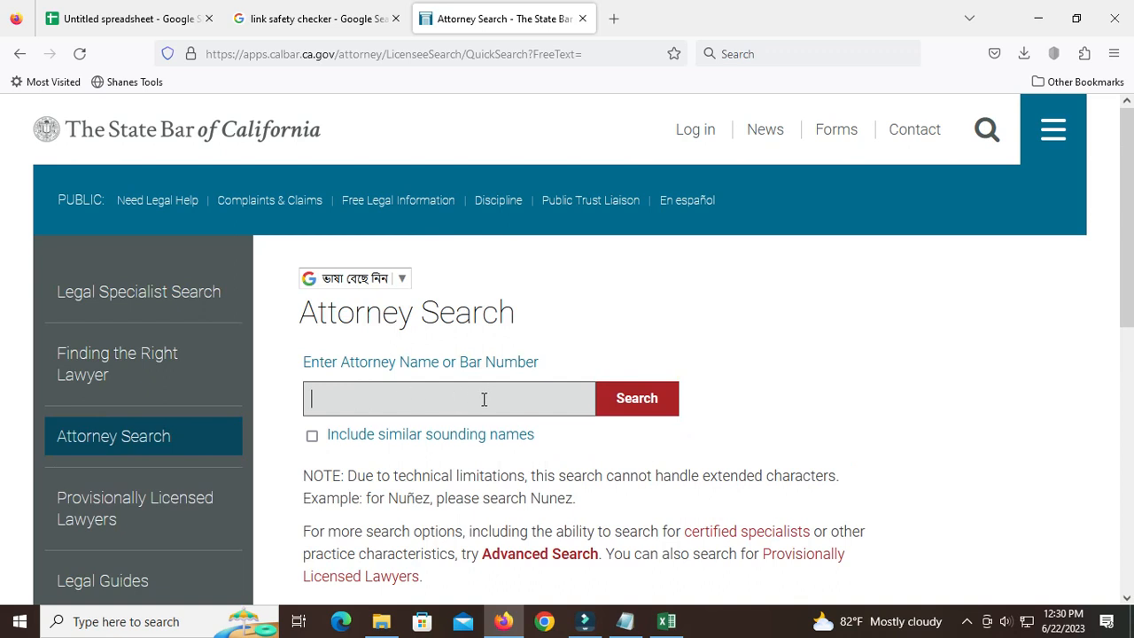
pyautogui.scroll(-4, 483, 399)
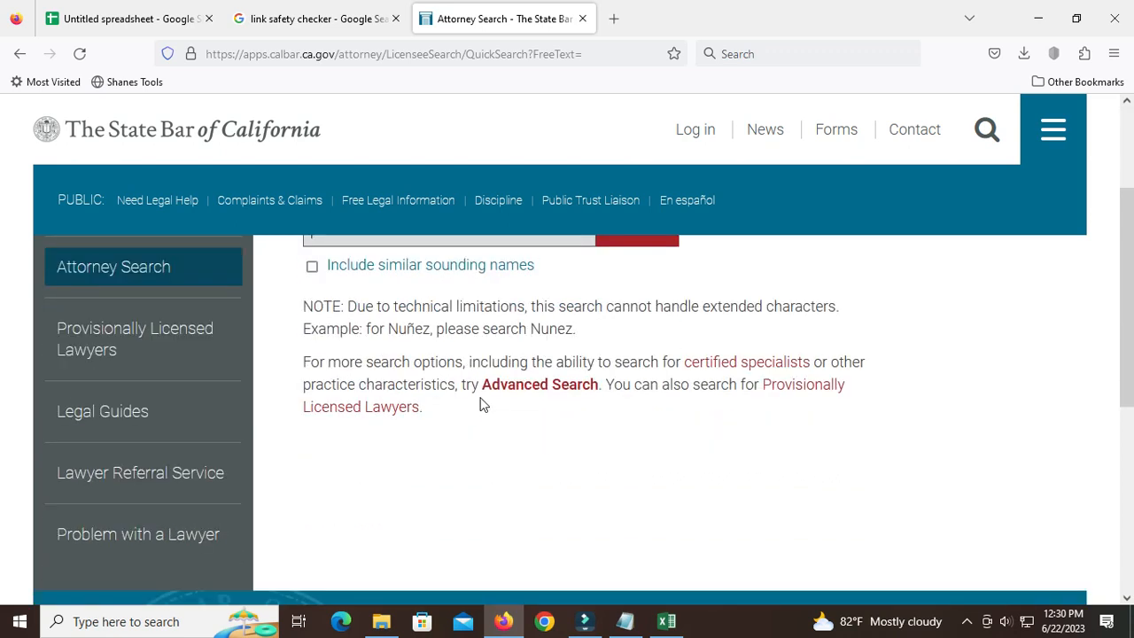
pyautogui.scroll(-2, 630, 483)
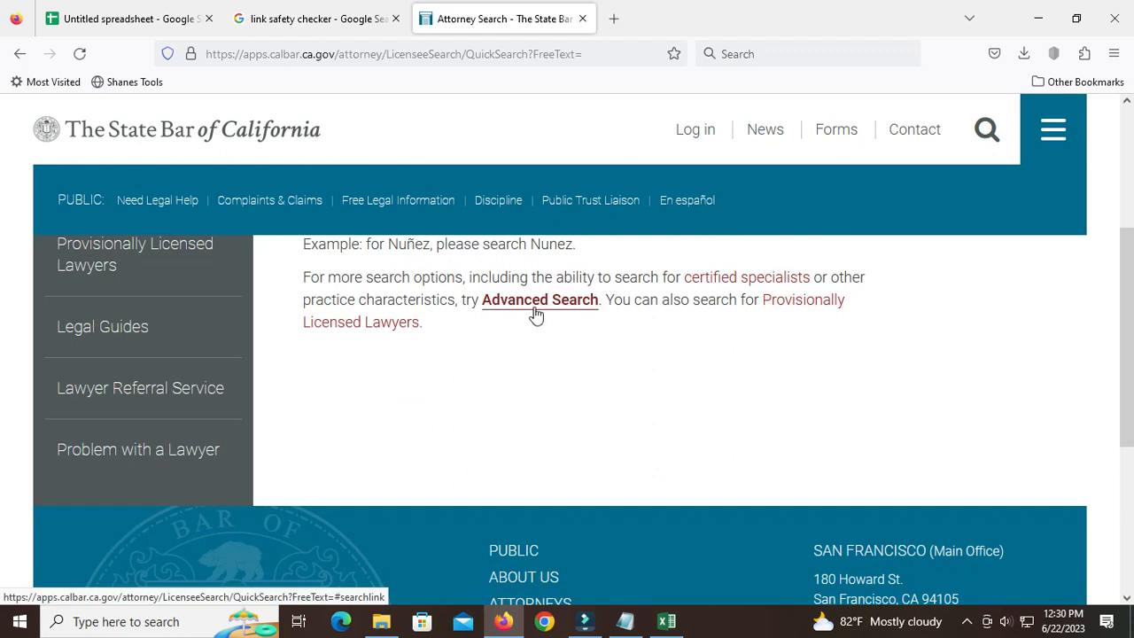
pyautogui.click(535, 311)
# Set the State to Alabama in the location criteria of the advanced attorney search.
pyautogui.scroll(-4, 610, 406)
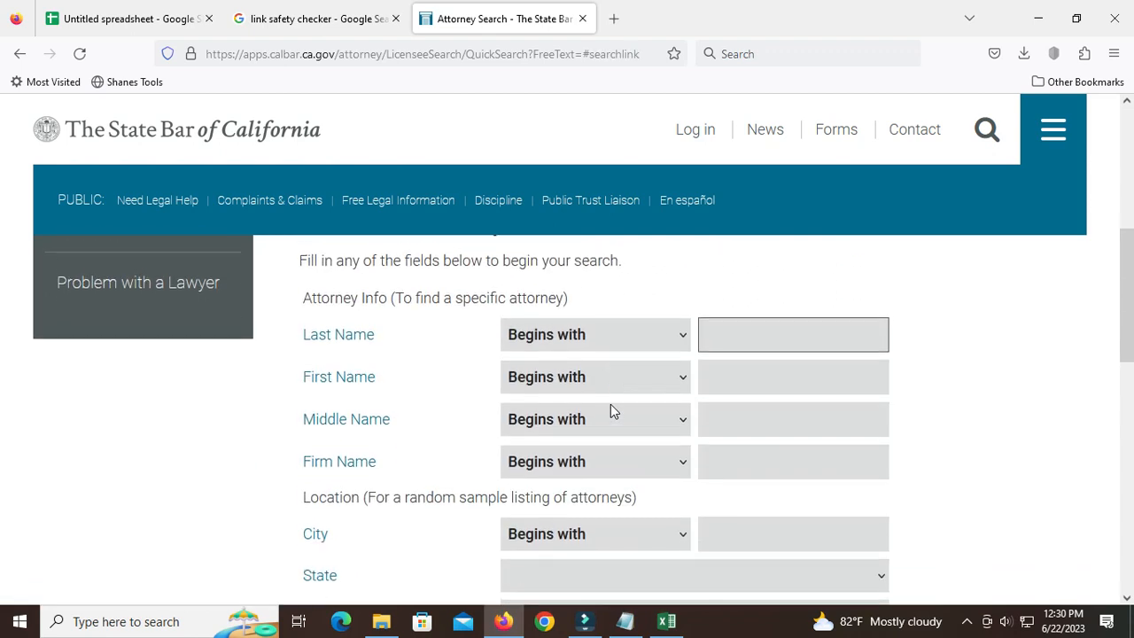
pyautogui.scroll(-2, 611, 404)
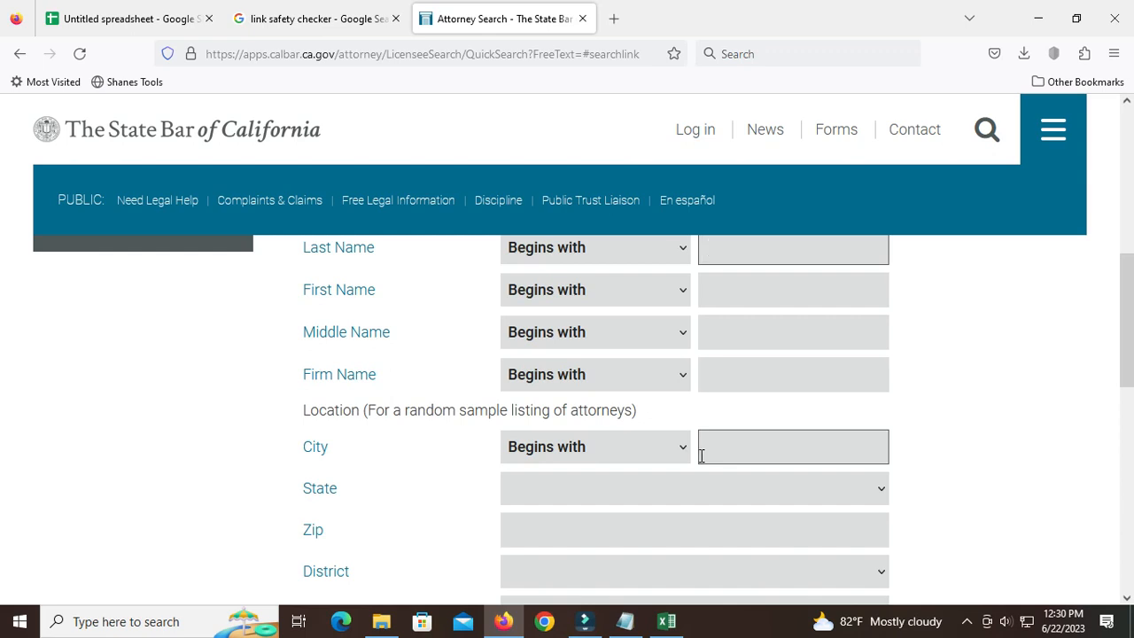
pyautogui.scroll(-2, 519, 476)
pyautogui.click(587, 405)
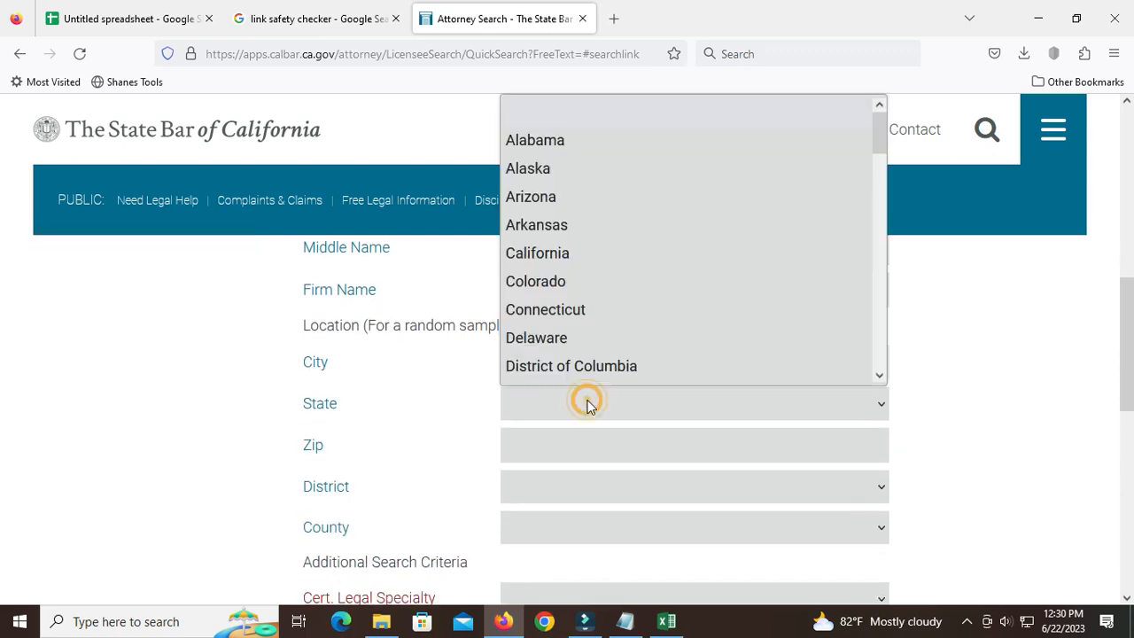
pyautogui.click(990, 332)
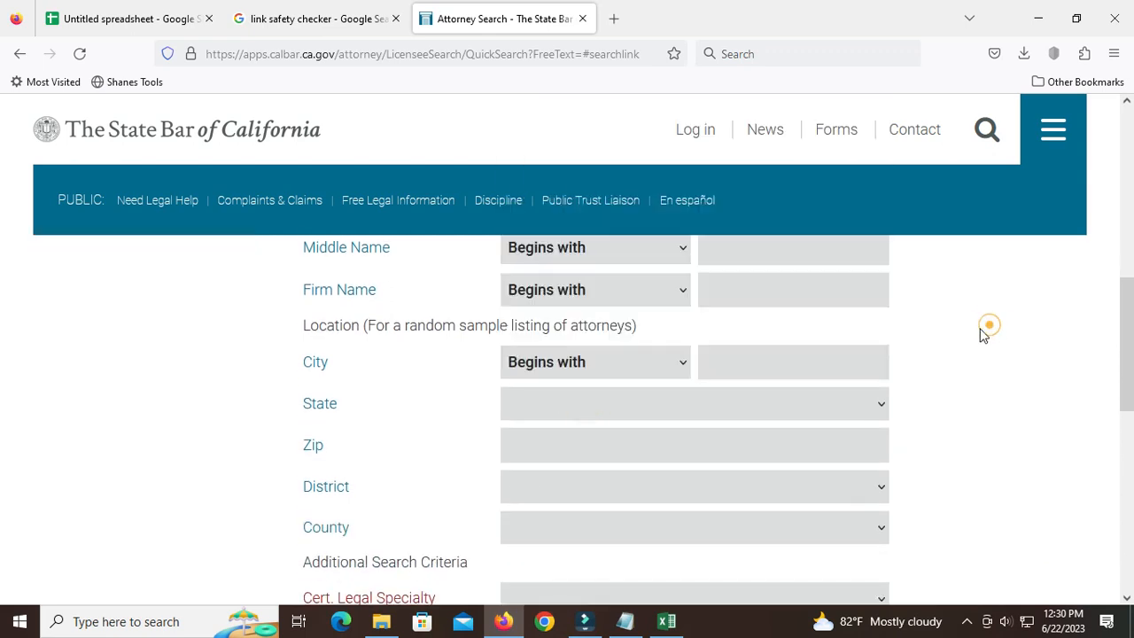
pyautogui.click(608, 418)
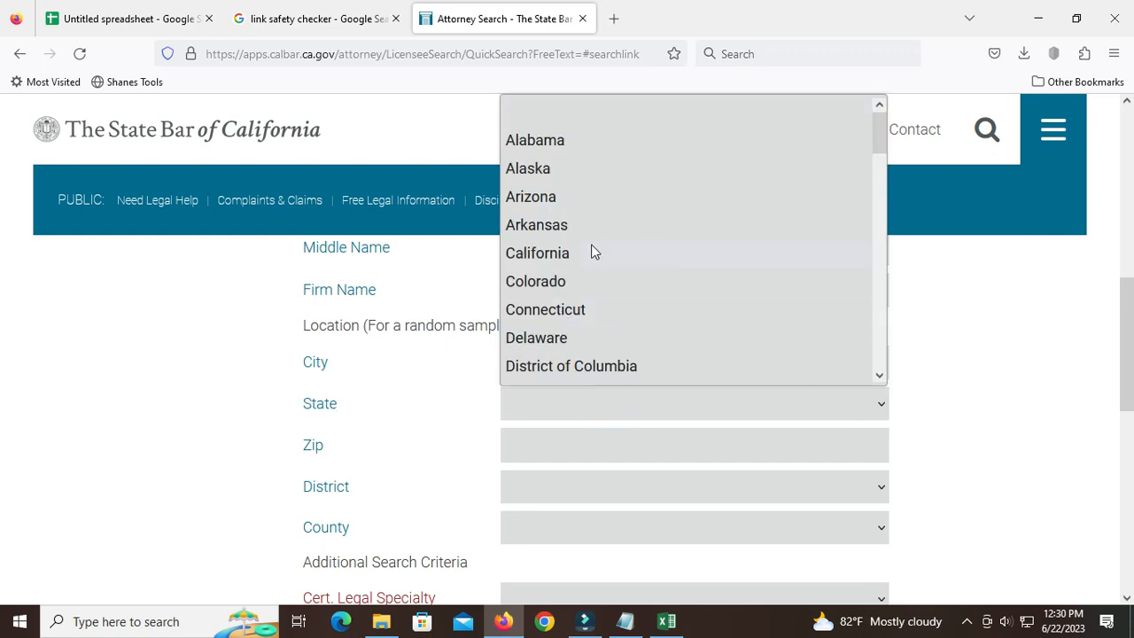
pyautogui.scroll(-4, 594, 292)
pyautogui.scroll(4, 591, 293)
pyautogui.click(549, 146)
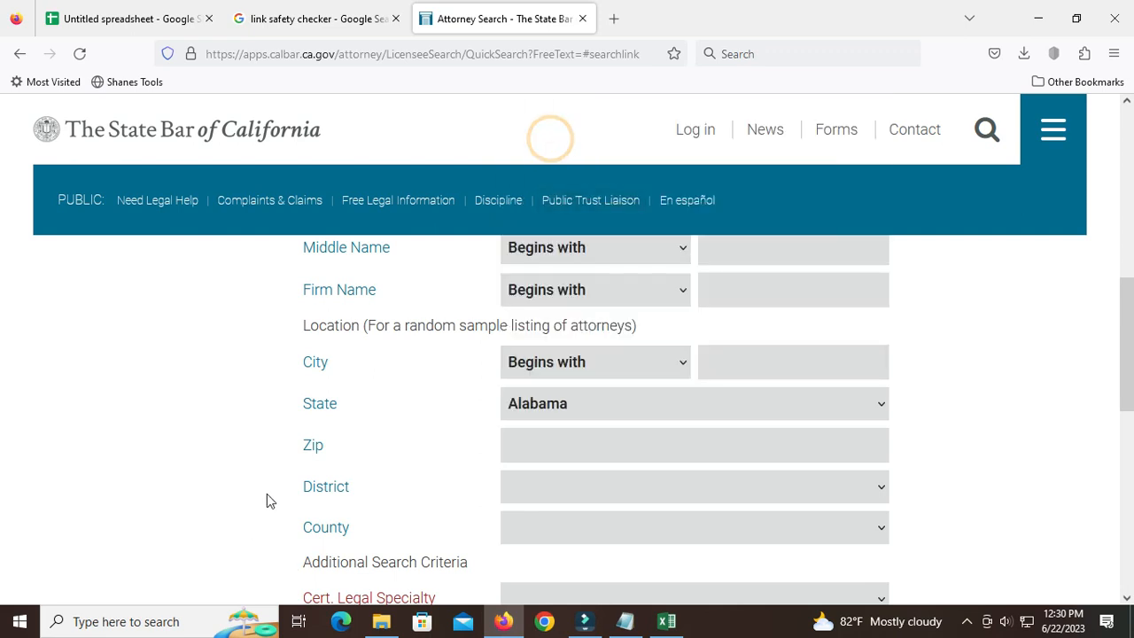
pyautogui.scroll(3, 605, 443)
pyautogui.scroll(4, 605, 449)
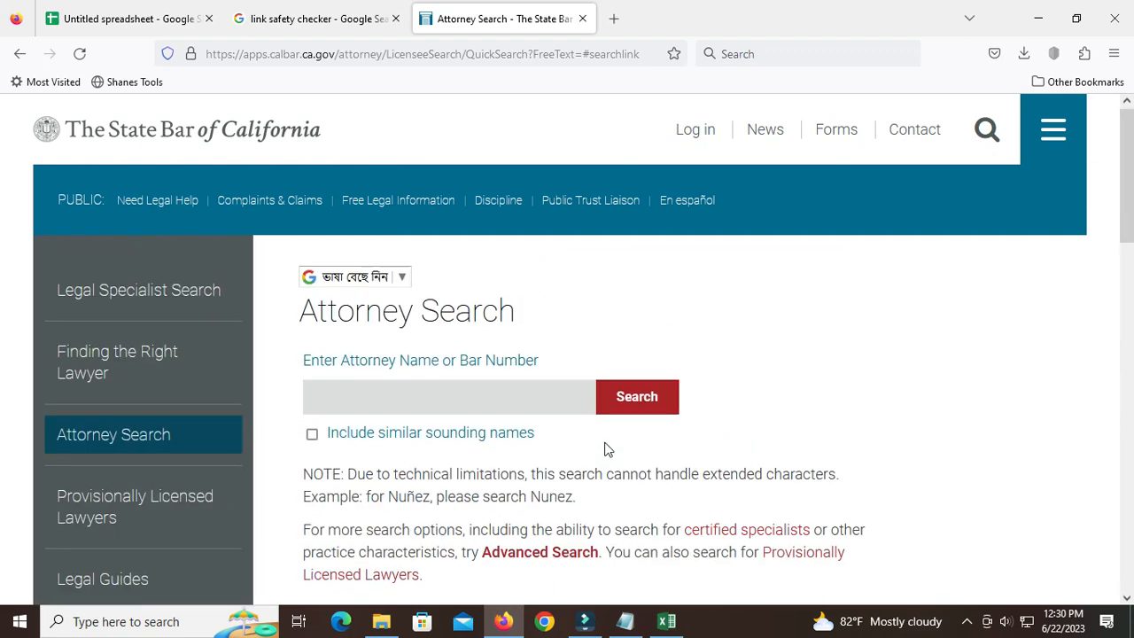
pyautogui.scroll(-8, 605, 450)
pyautogui.scroll(2, 605, 450)
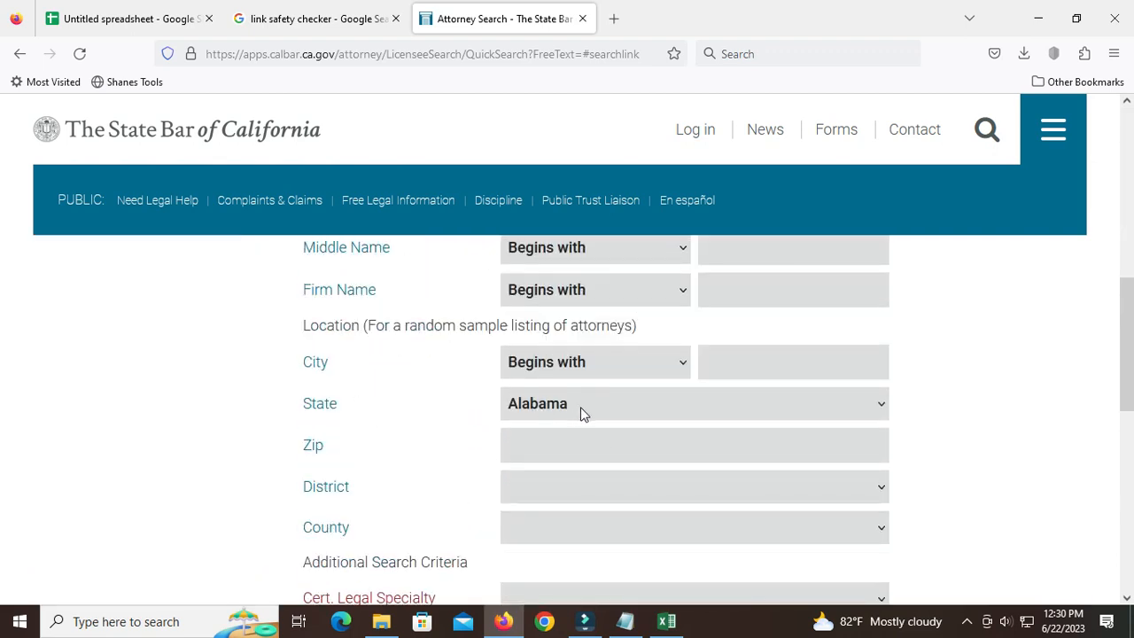
pyautogui.scroll(7, 645, 473)
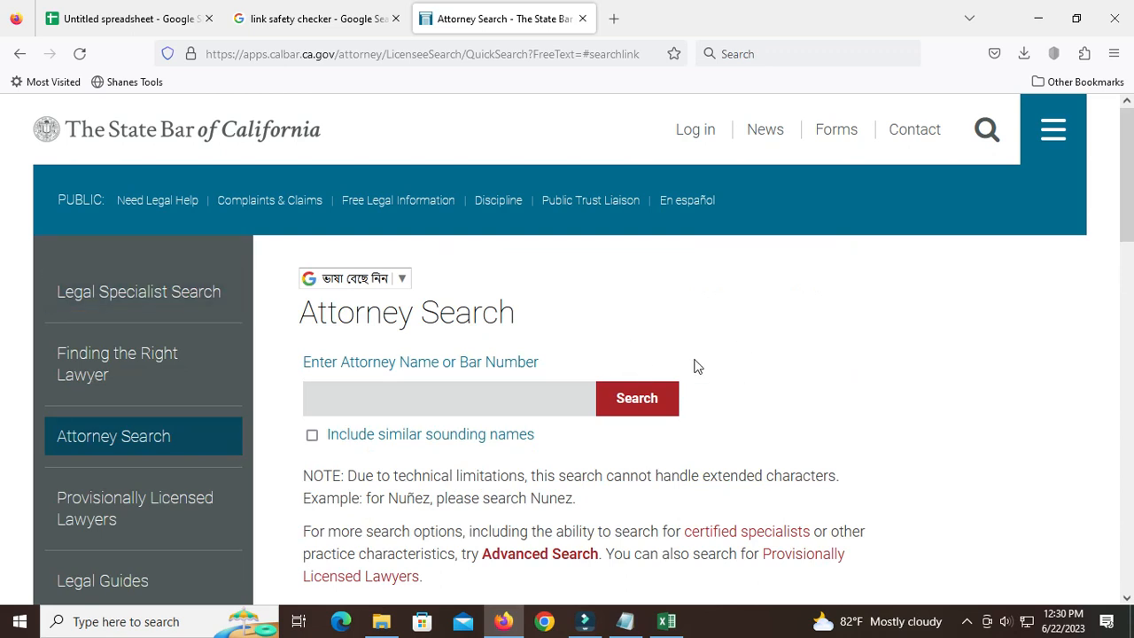
# Run the advanced attorney search with the chosen criteria and look over the list of matching attorneys.
pyautogui.scroll(-5, 608, 423)
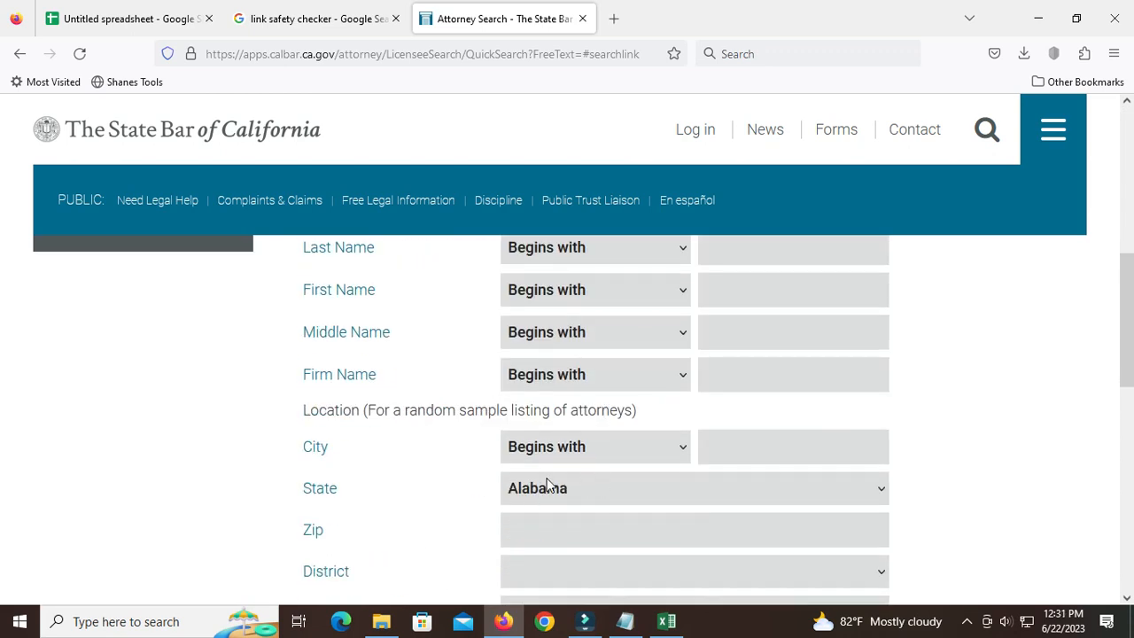
pyautogui.scroll(-2, 578, 487)
pyautogui.scroll(-4, 612, 456)
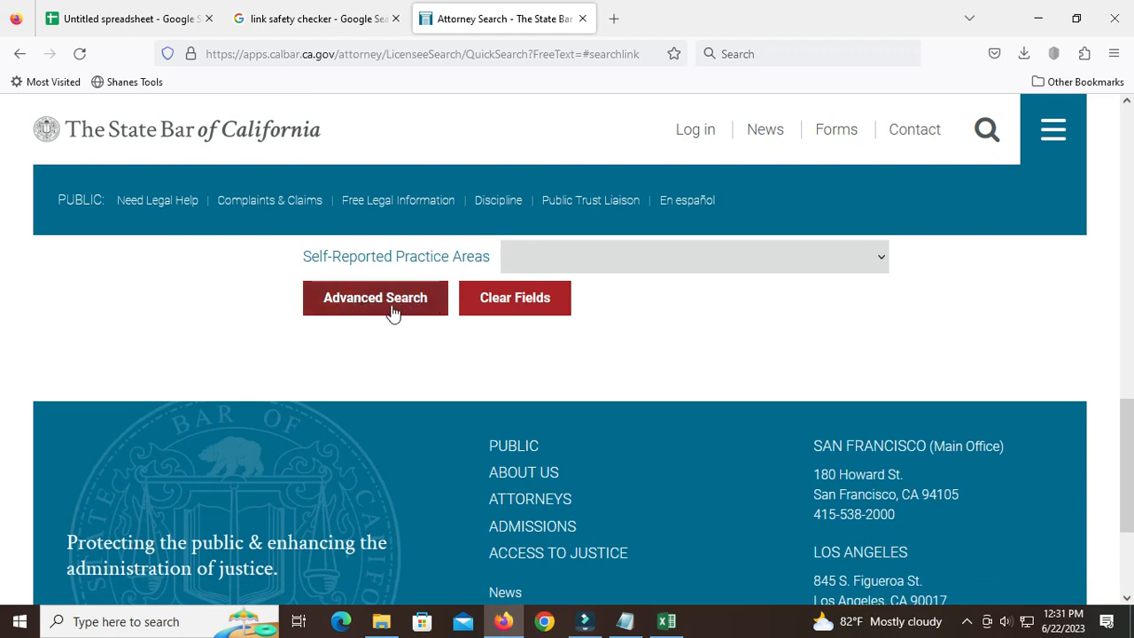
pyautogui.click(400, 307)
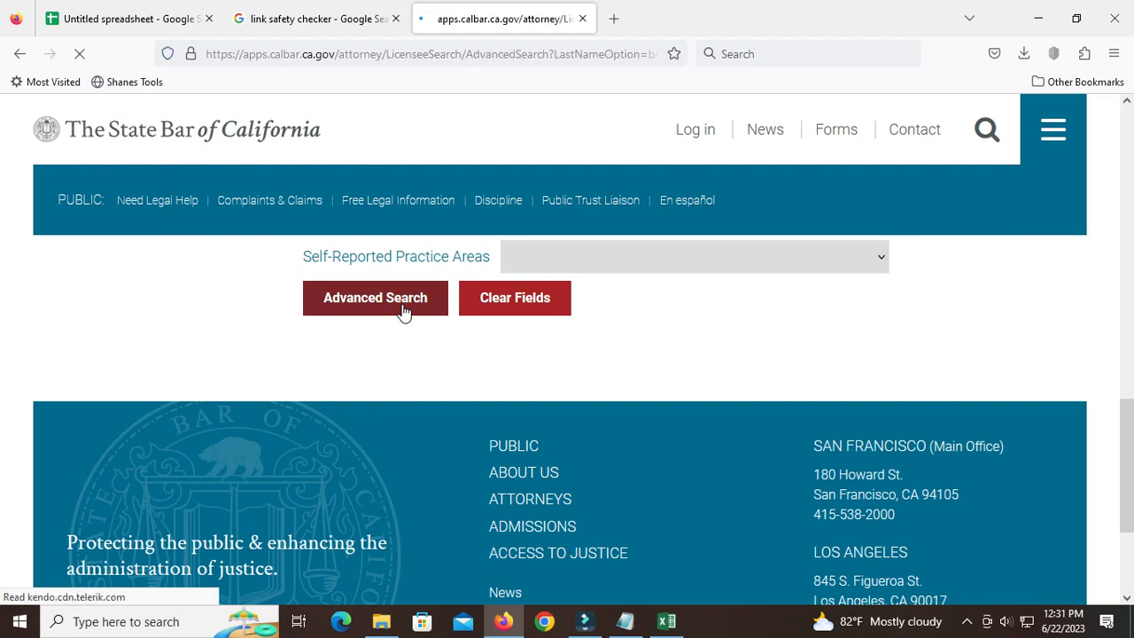
pyautogui.scroll(-5, 543, 370)
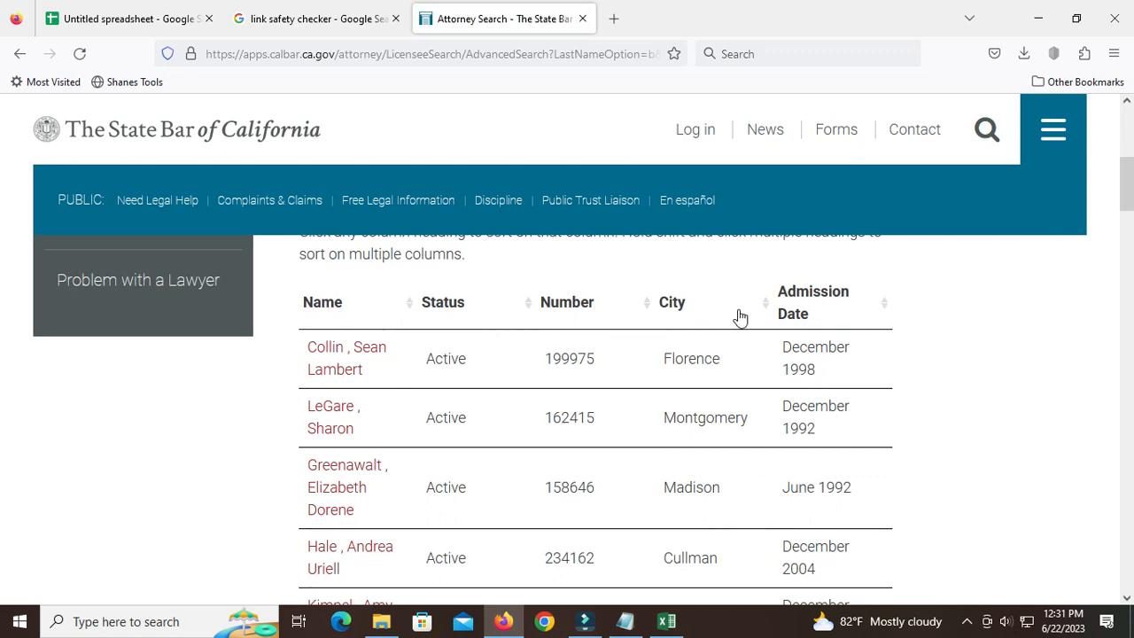
pyautogui.scroll(-1, 683, 380)
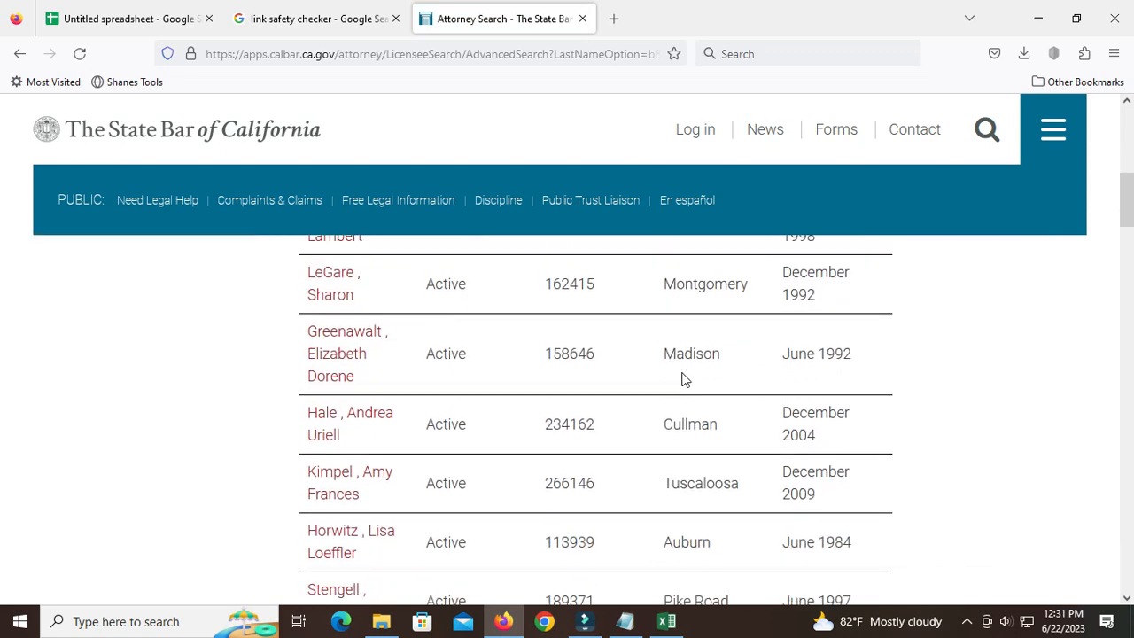
pyautogui.scroll(3, 684, 380)
pyautogui.scroll(-4, 590, 524)
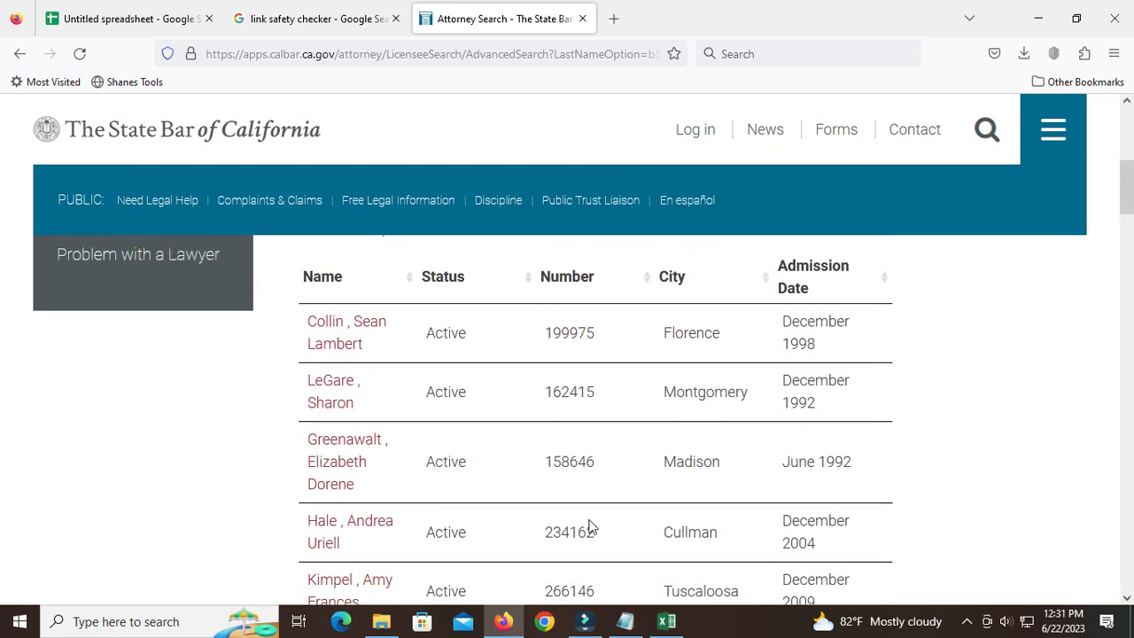
pyautogui.scroll(3, 590, 524)
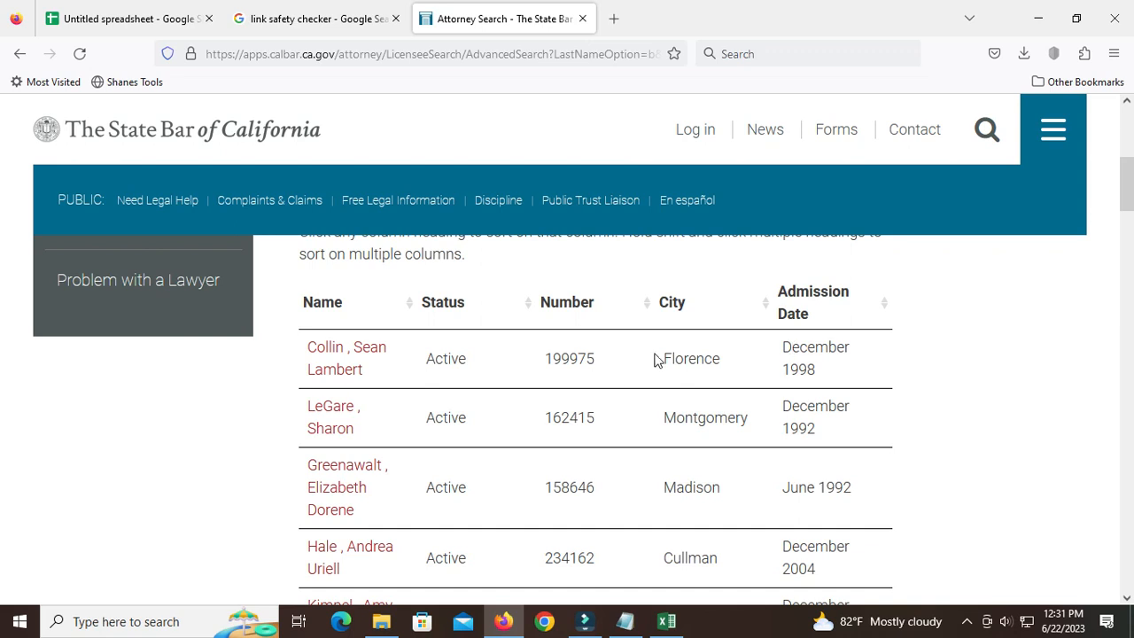
# Switch to attorneys.xlsx in Excel, widen column F beside the Address column, and return to the attorney results in Firefox.
pyautogui.click(666, 621)
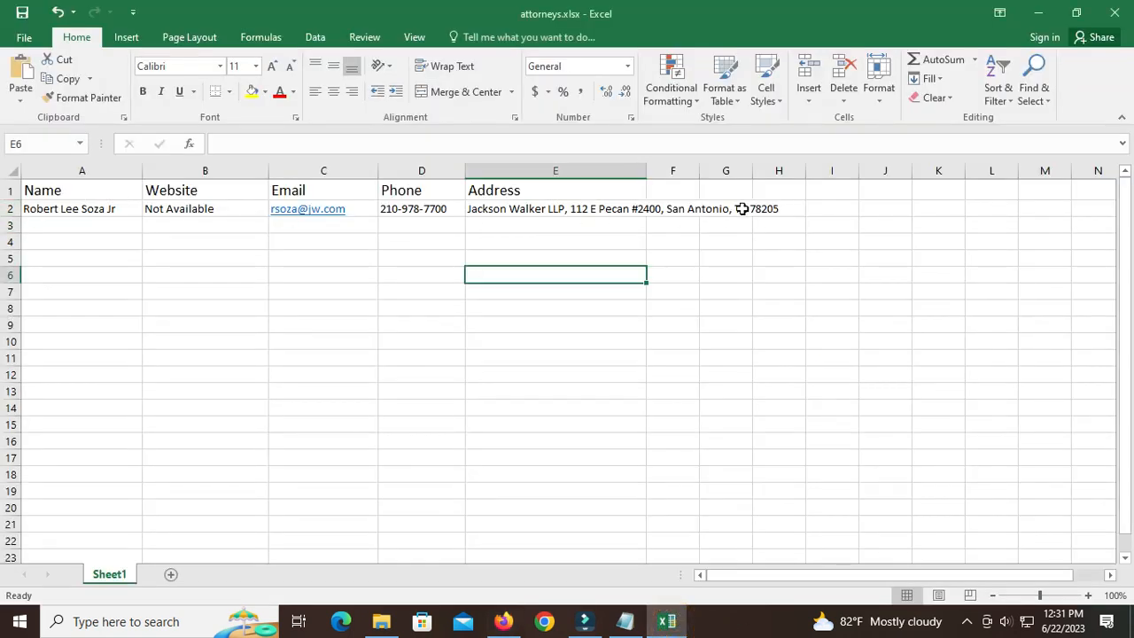
pyautogui.moveTo(699, 170); pyautogui.dragTo(810, 170)
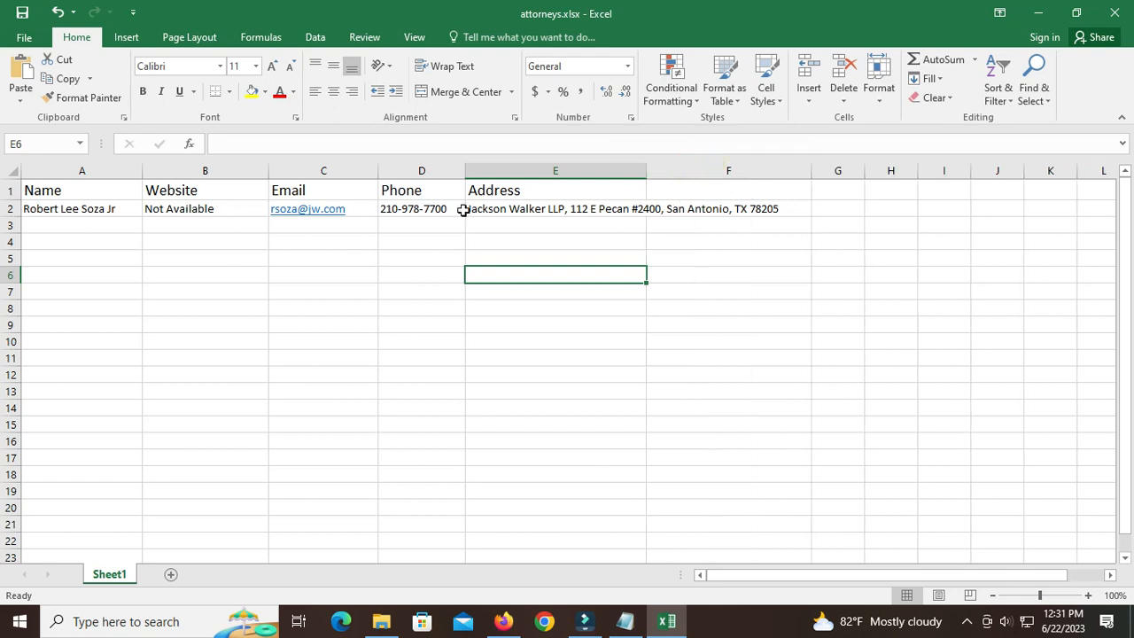
pyautogui.click(500, 622)
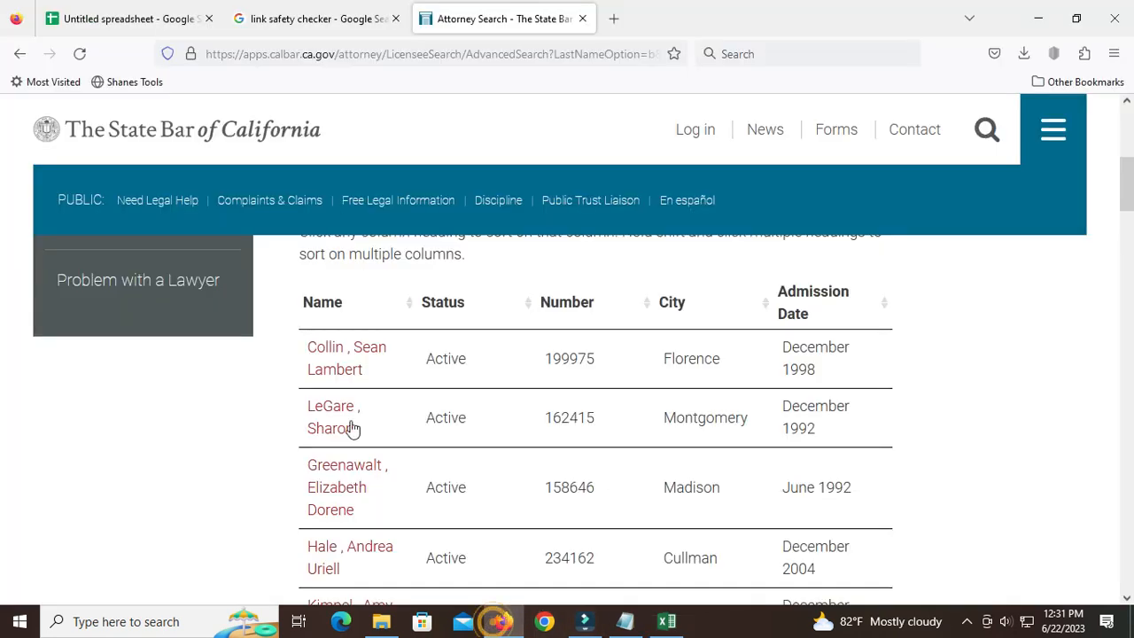
# Open the first listed attorney's profile in a new browser tab and bring that profile into view.
pyautogui.rightClick(328, 353)
pyautogui.click(387, 368)
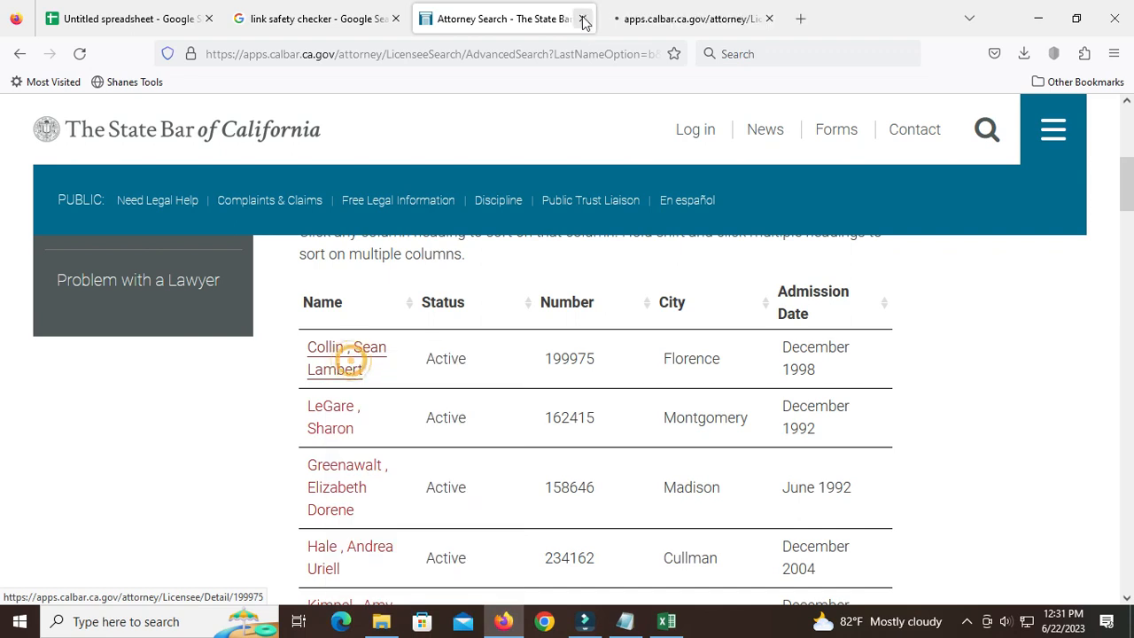
pyautogui.click(662, 18)
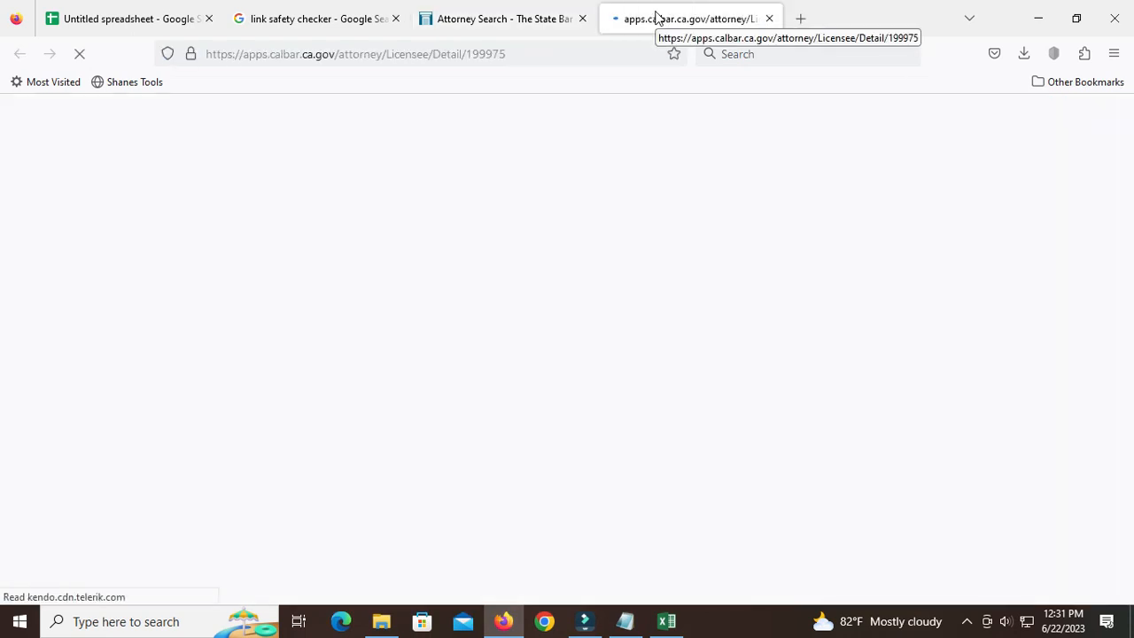
pyautogui.scroll(-2, 443, 430)
pyautogui.scroll(2, 459, 427)
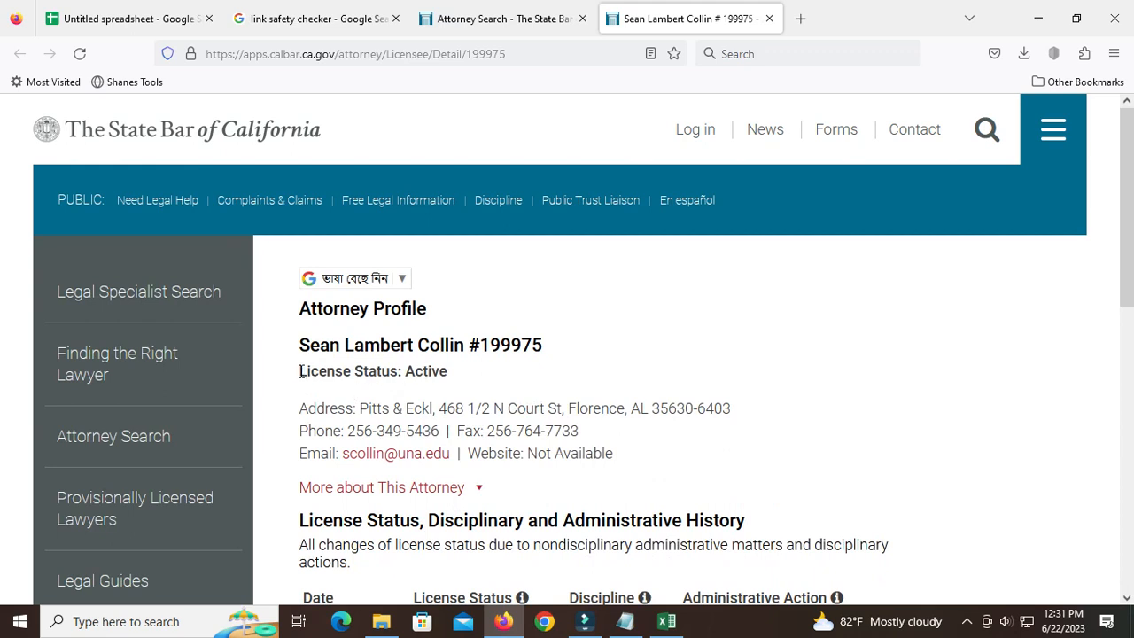
# Examine the License Status line on the attorney's profile.
pyautogui.moveTo(303, 369); pyautogui.dragTo(458, 374)
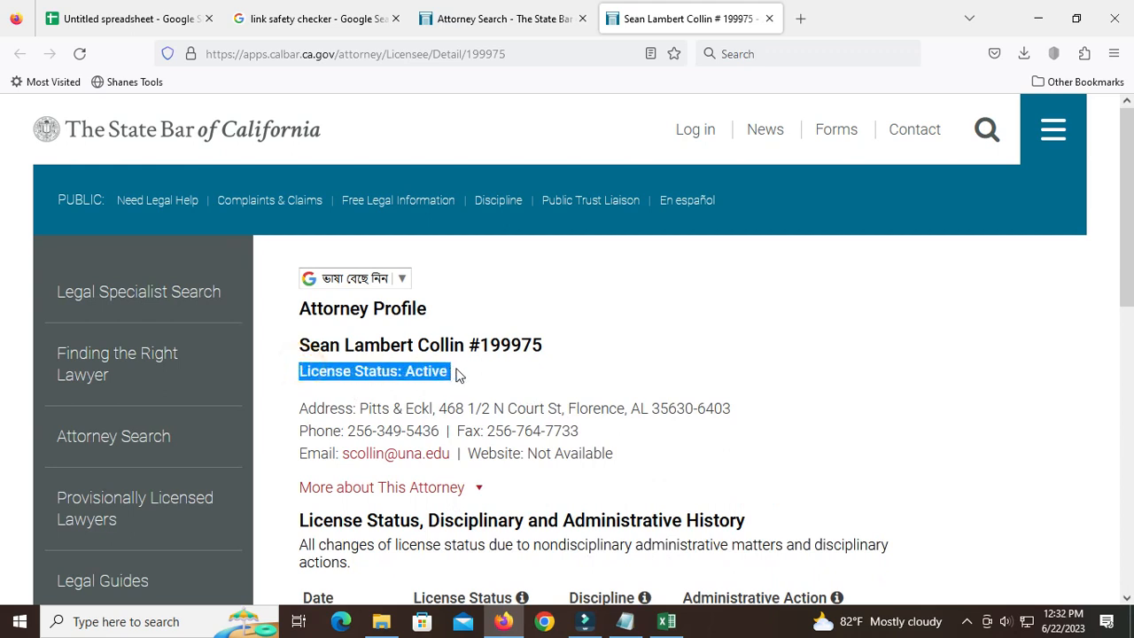
pyautogui.click(455, 369)
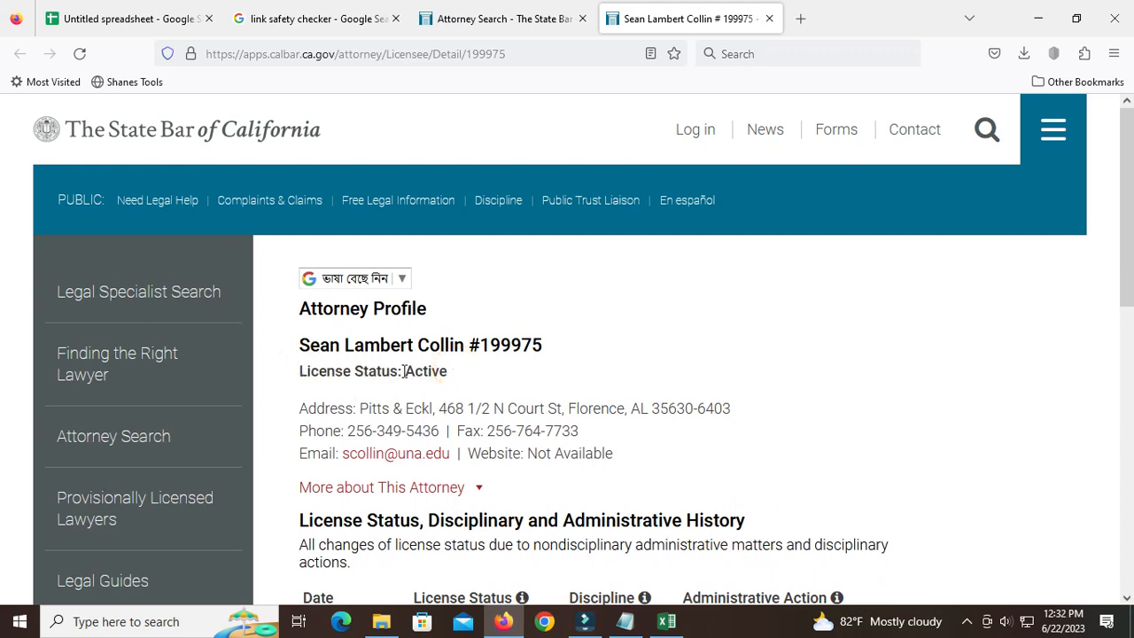
pyautogui.moveTo(402, 372); pyautogui.dragTo(454, 376)
pyautogui.tripleClick(301, 370)
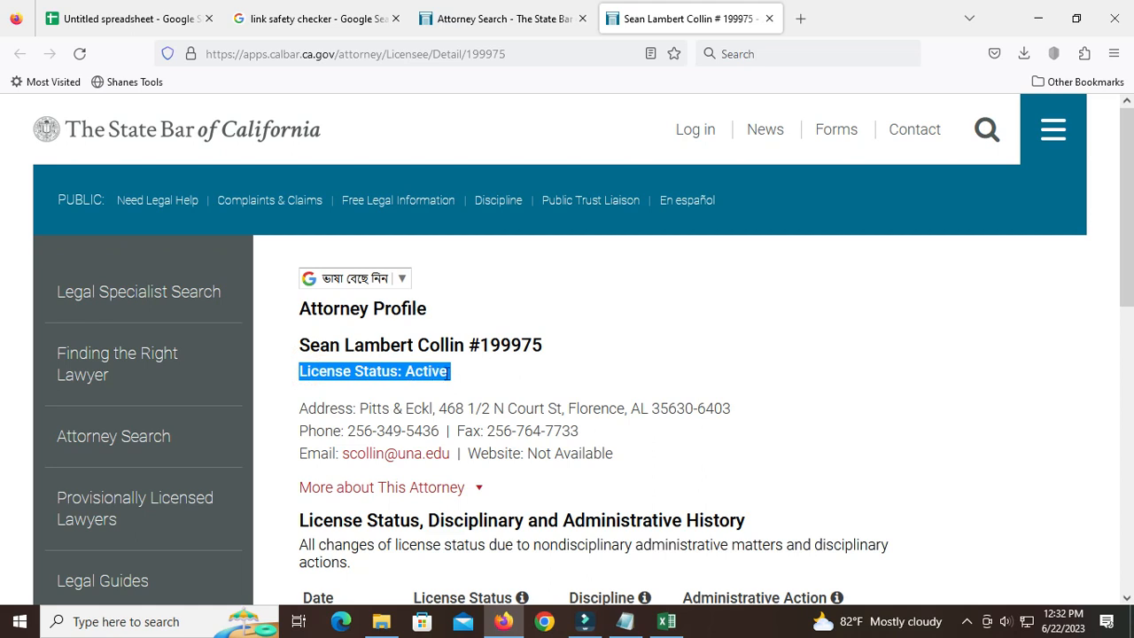
pyautogui.click(450, 373)
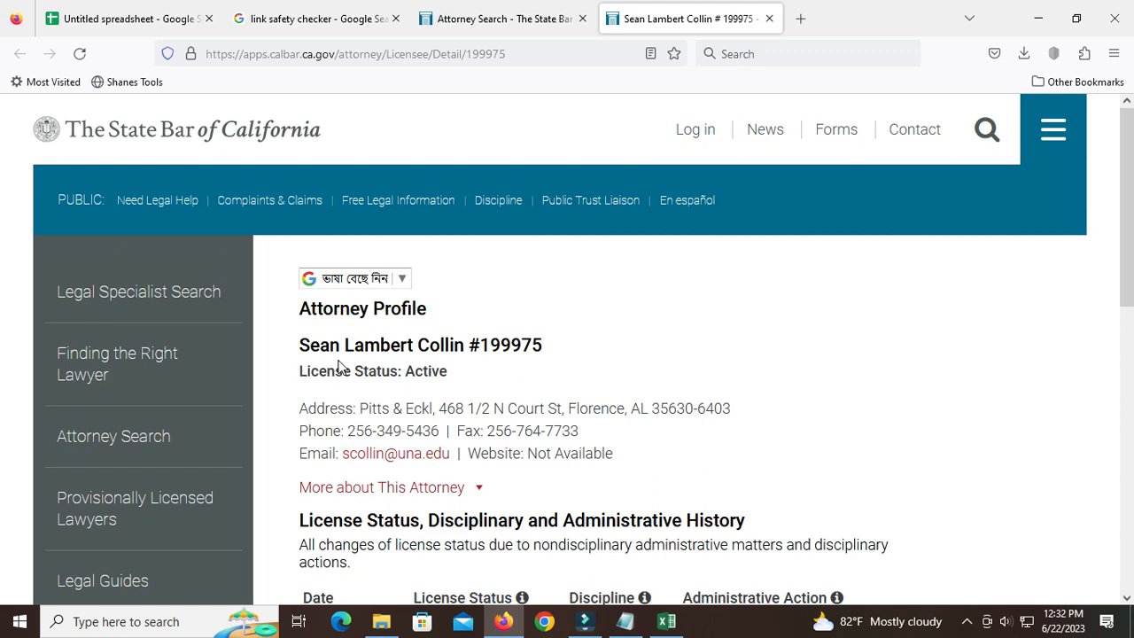
# Copy the attorney's full name without the bar number from the profile into cell A3 of attorneys.xlsx in Excel.
pyautogui.moveTo(299, 344); pyautogui.dragTo(468, 346)
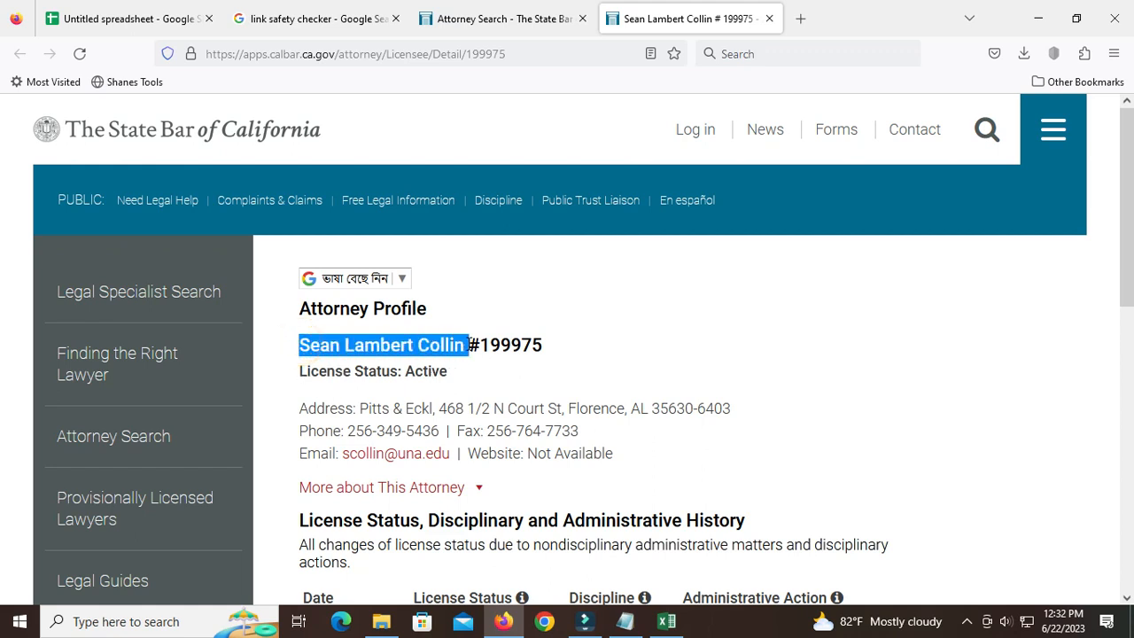
pyautogui.rightClick(423, 345)
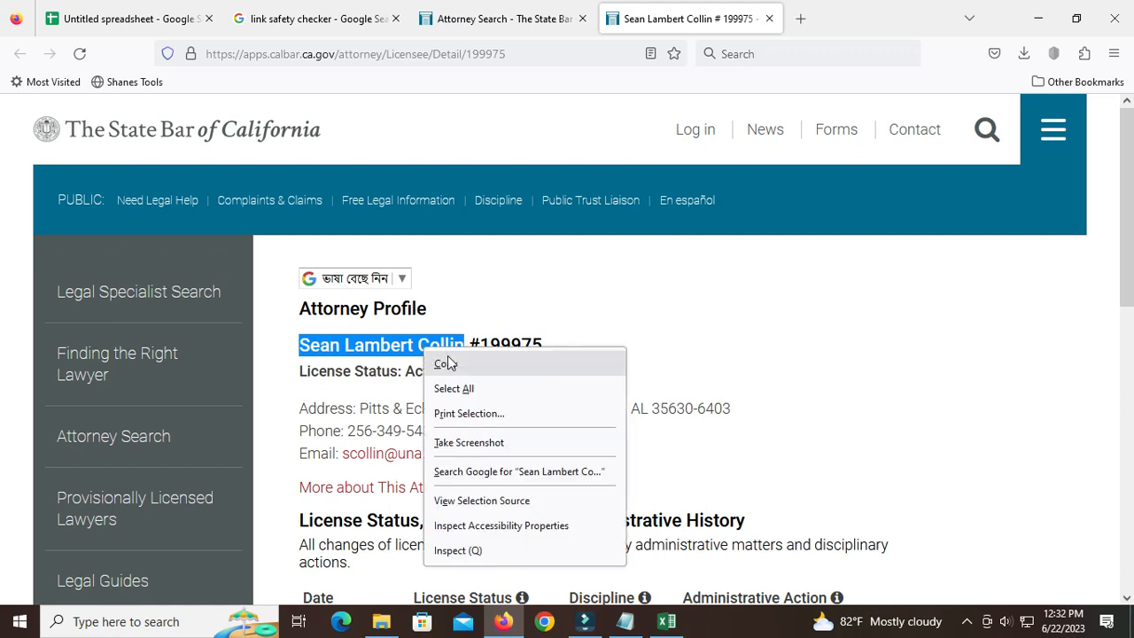
pyautogui.click(439, 362)
pyautogui.click(666, 621)
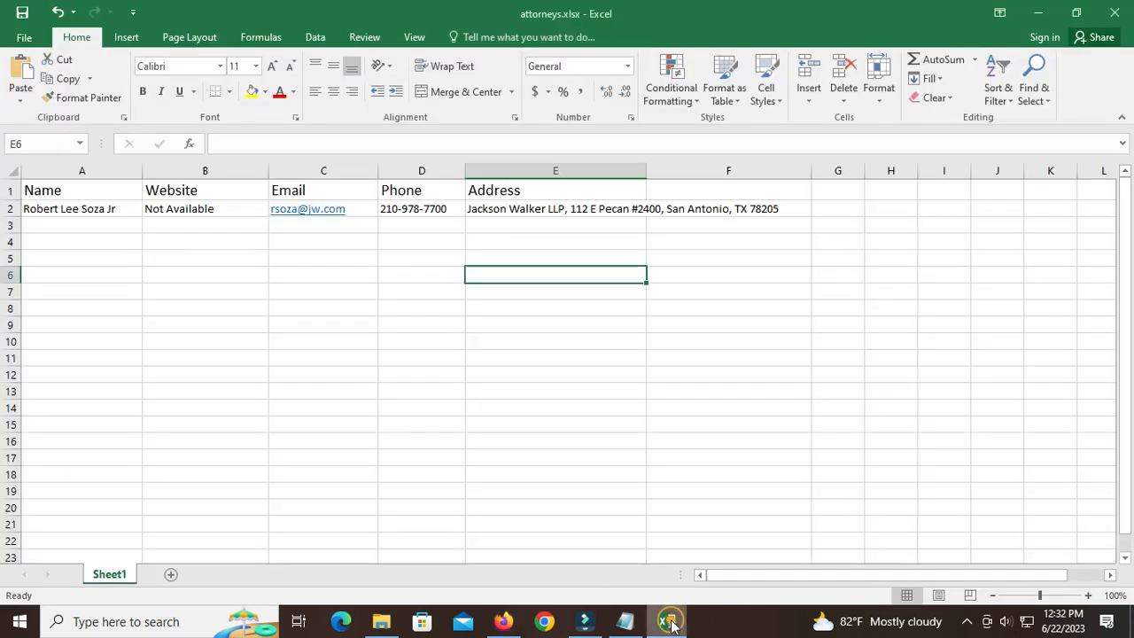
pyautogui.click(43, 229)
pyautogui.rightClick(49, 225)
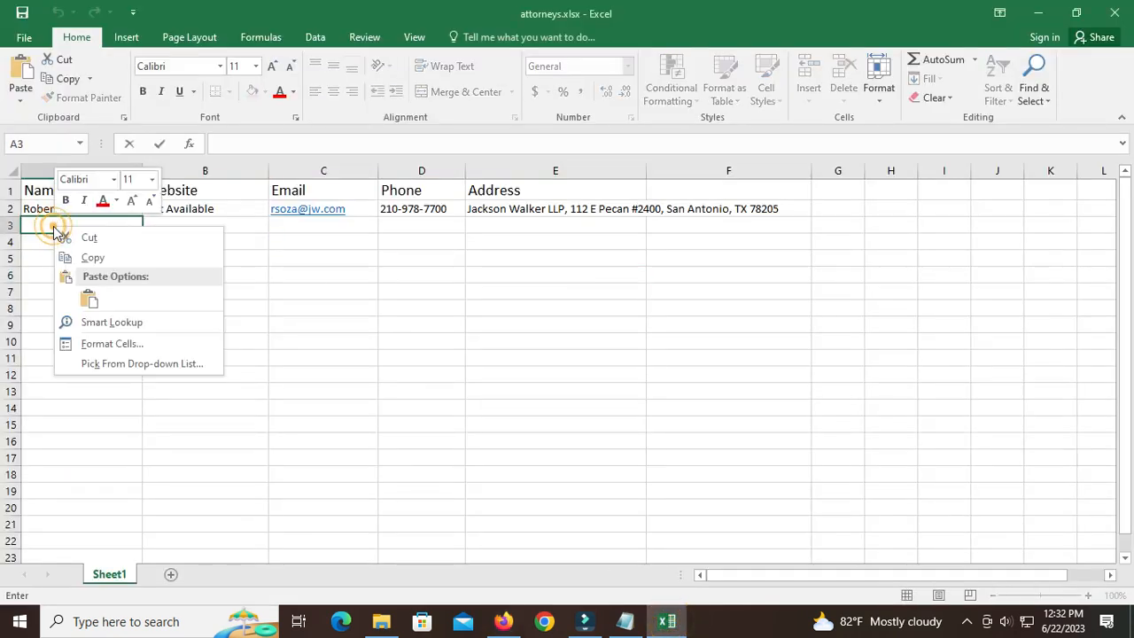
pyautogui.click(91, 300)
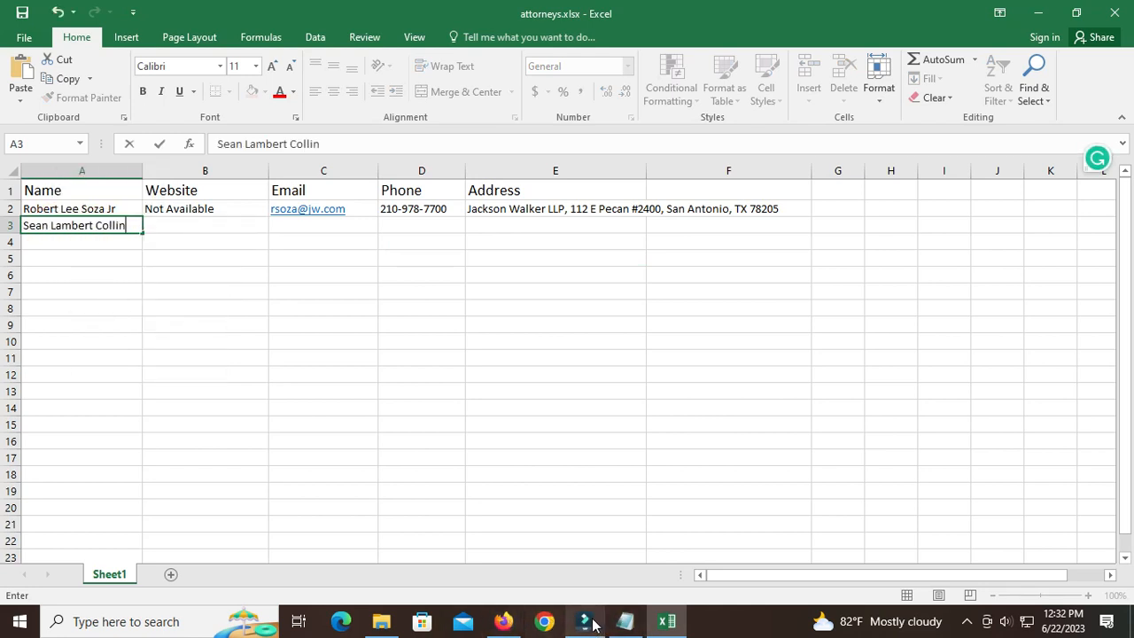
# Copy the Website value "Not Available" from the profile in Firefox into cell B3 of the Excel sheet.
pyautogui.click(503, 621)
pyautogui.scroll(-2, 558, 398)
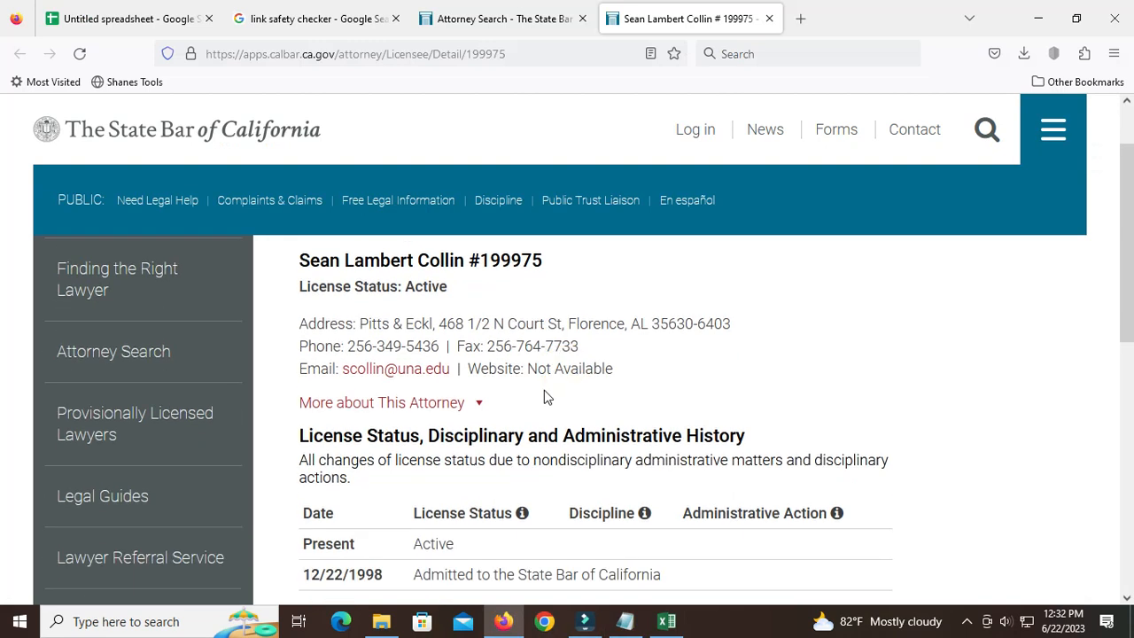
pyautogui.moveTo(529, 368); pyautogui.dragTo(617, 373)
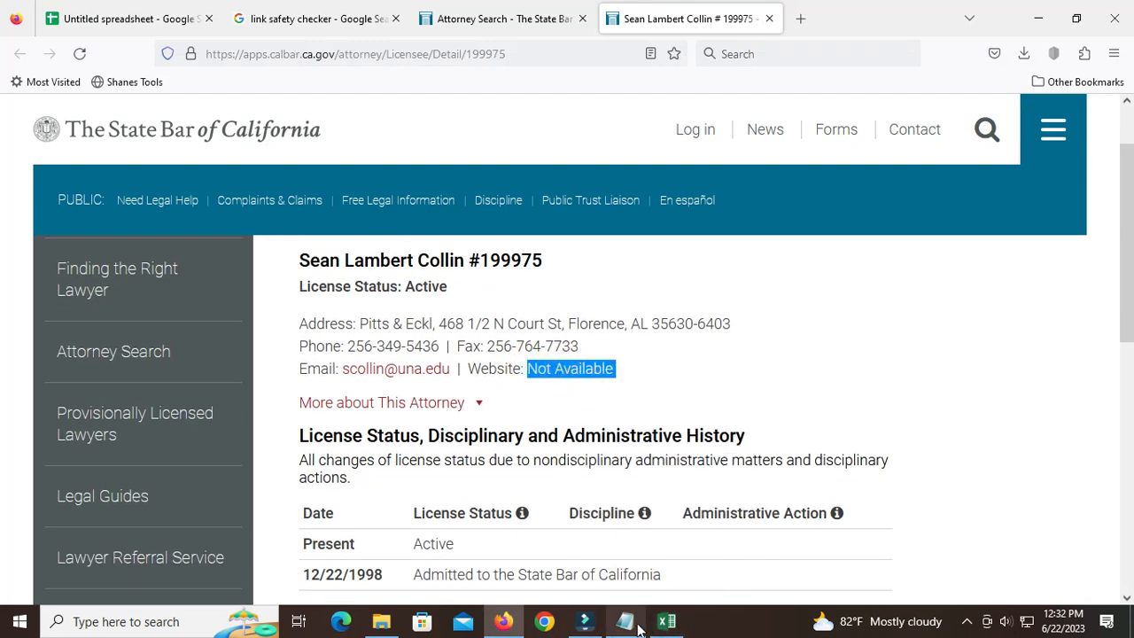
pyautogui.click(667, 621)
pyautogui.rightClick(177, 228)
pyautogui.click(214, 296)
# Copy the attorney's email address from the profile in Firefox into cell C3 of the Excel sheet.
pyautogui.click(503, 621)
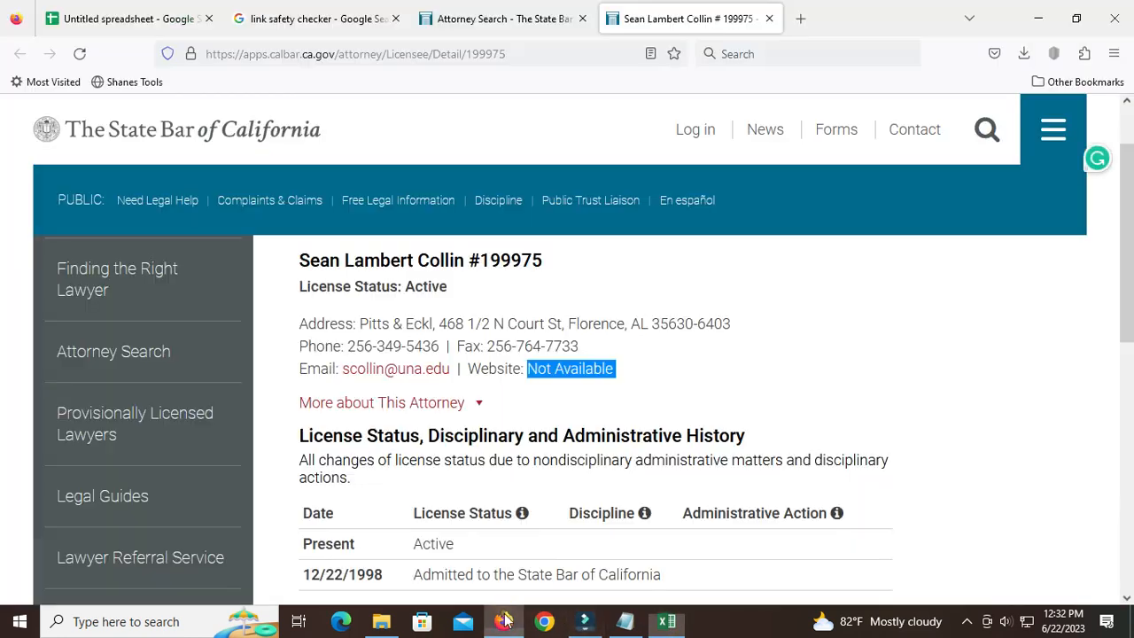
pyautogui.rightClick(379, 373)
pyautogui.click(394, 387)
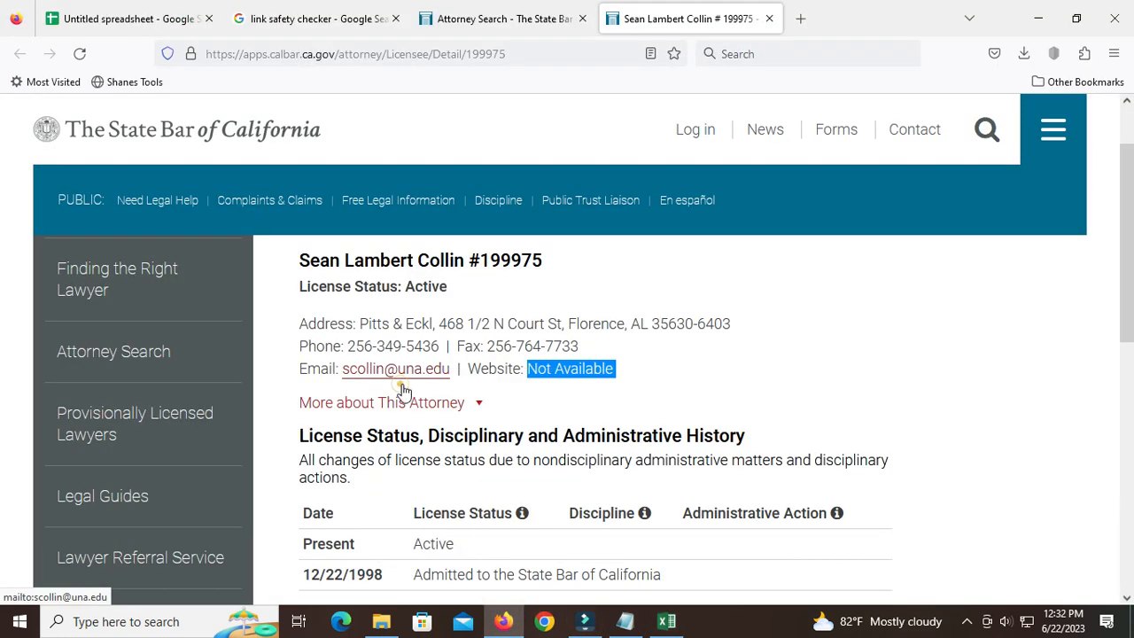
pyautogui.click(667, 621)
pyautogui.click(300, 226)
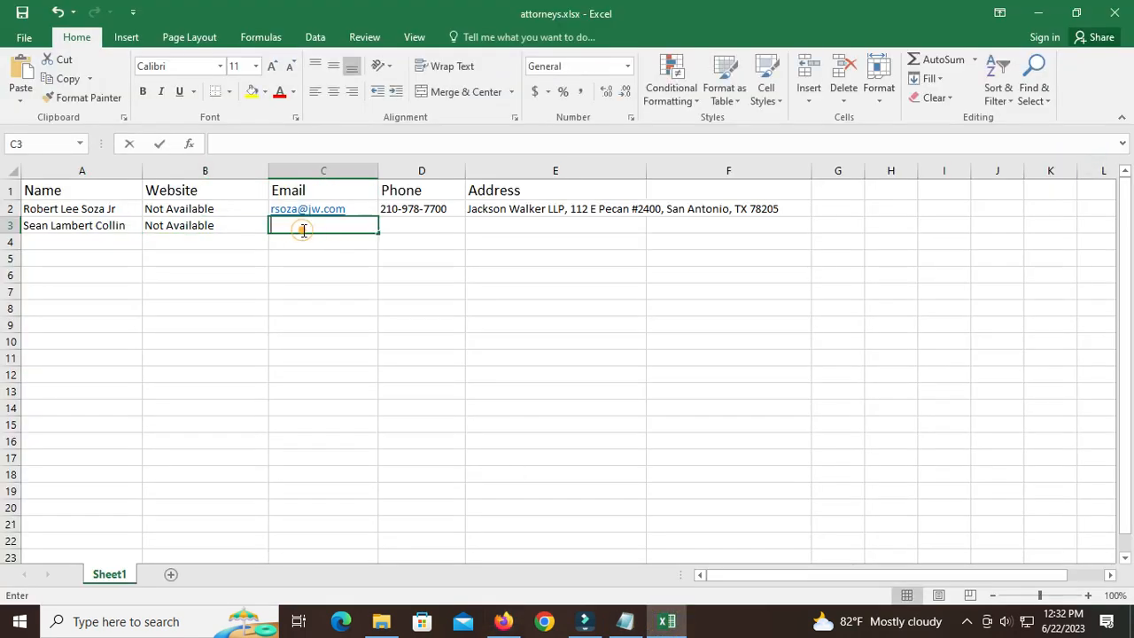
pyautogui.rightClick(296, 227)
pyautogui.click(330, 300)
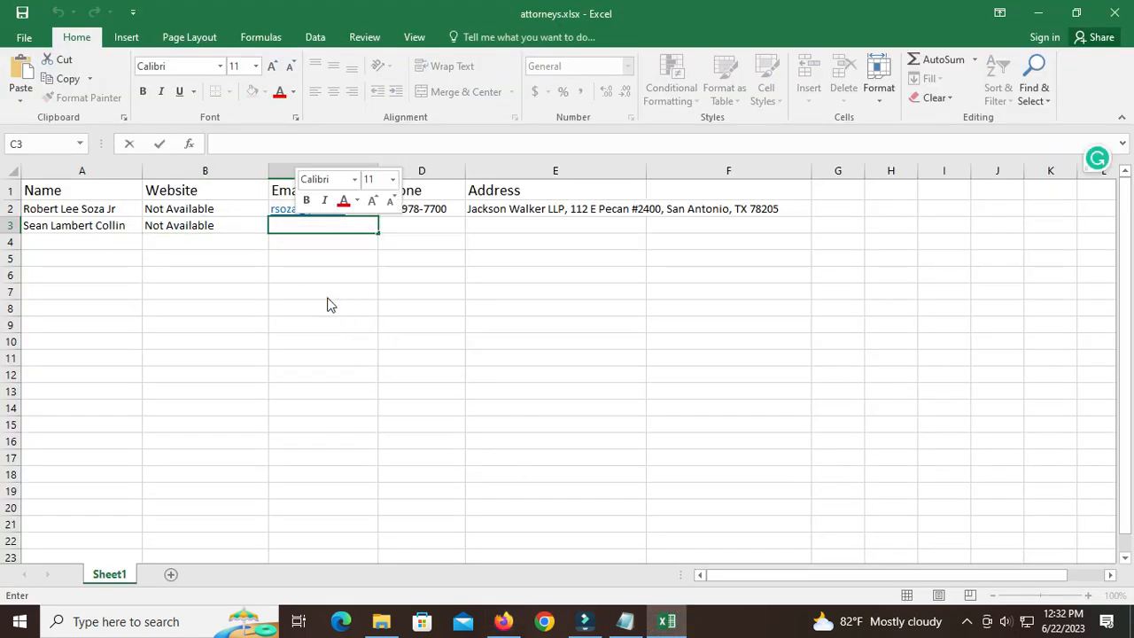
# Copy the attorney's phone number from the profile in Firefox into cell D3 of the Excel sheet.
pyautogui.click(503, 621)
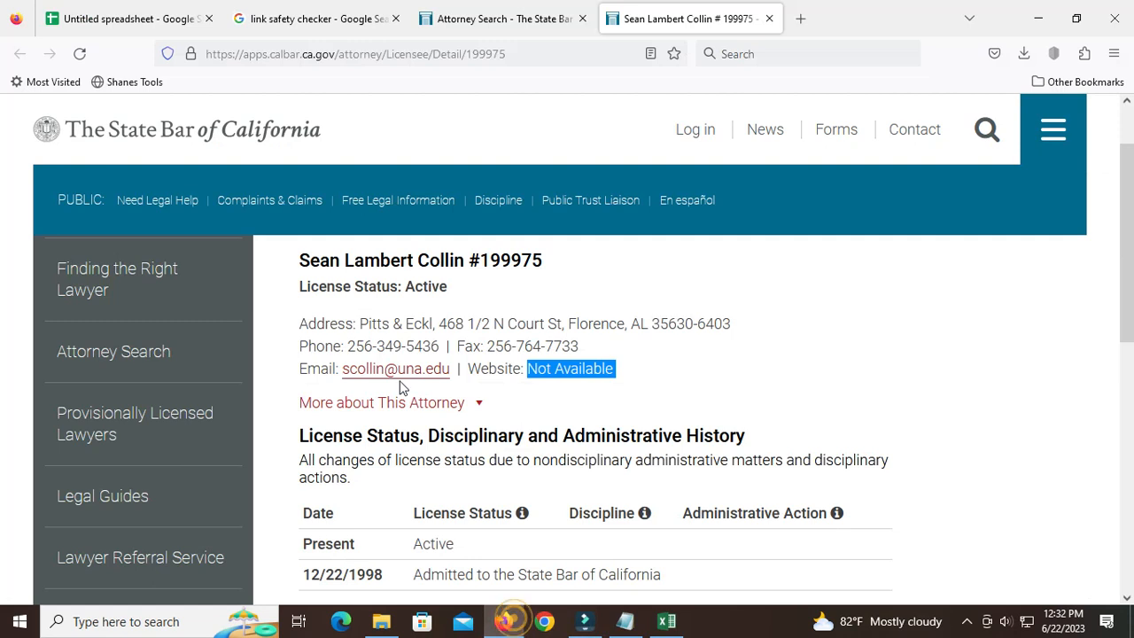
pyautogui.moveTo(347, 345); pyautogui.dragTo(437, 344)
pyautogui.rightClick(423, 349)
pyautogui.click(443, 358)
pyautogui.click(666, 621)
pyautogui.click(399, 221)
pyautogui.rightClick(400, 221)
pyautogui.click(431, 293)
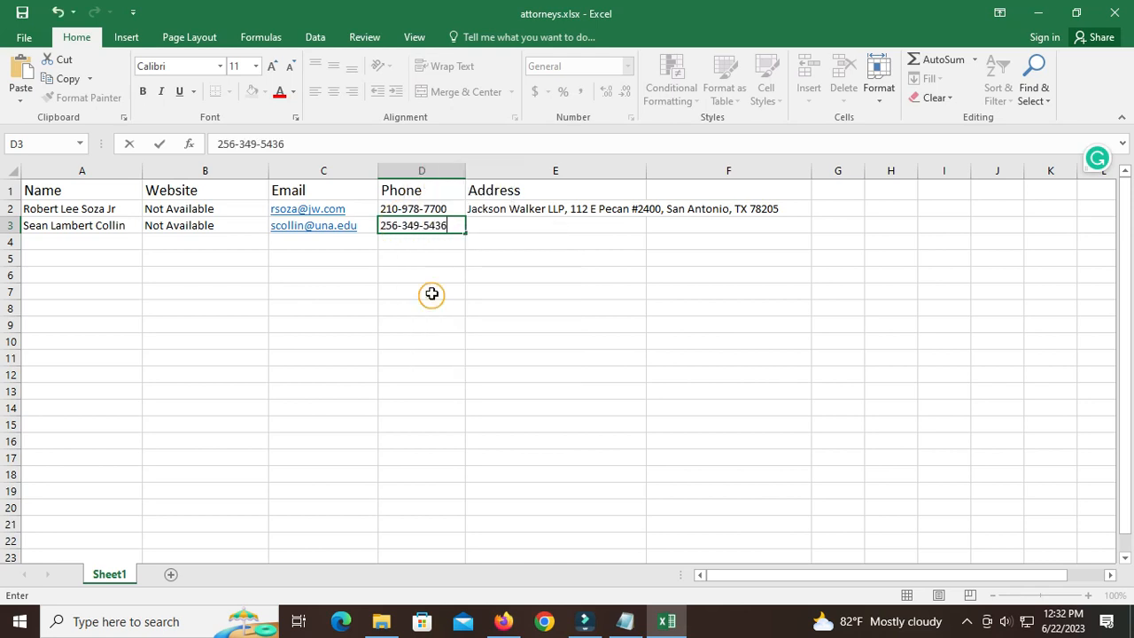
# Copy the attorney's full address from the profile in Firefox into cell E3 of the Excel sheet.
pyautogui.click(504, 621)
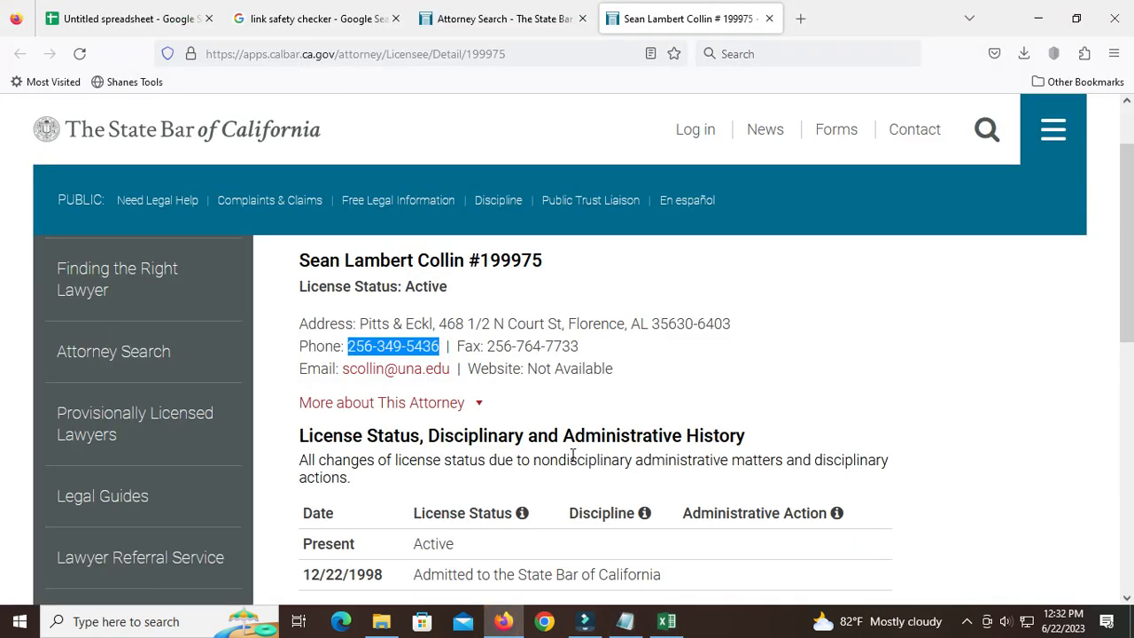
pyautogui.scroll(-2, 573, 455)
pyautogui.scroll(2, 370, 422)
pyautogui.click(301, 327)
pyautogui.moveTo(366, 321); pyautogui.dragTo(726, 323)
pyautogui.rightClick(713, 327)
pyautogui.click(725, 331)
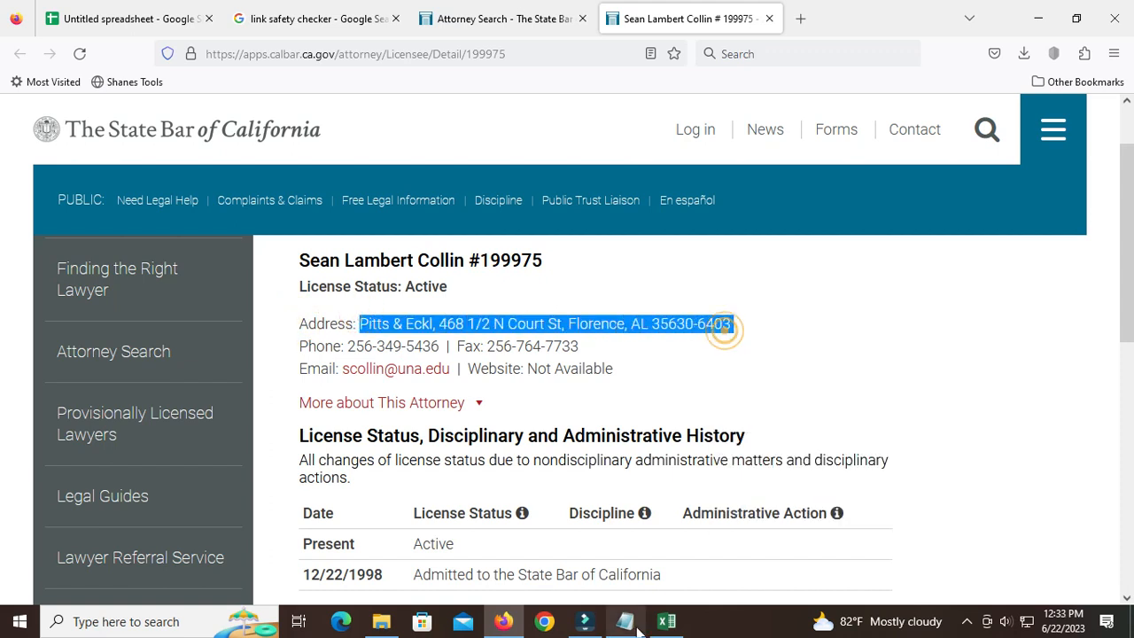
pyautogui.click(667, 621)
pyautogui.click(506, 223)
pyautogui.rightClick(509, 223)
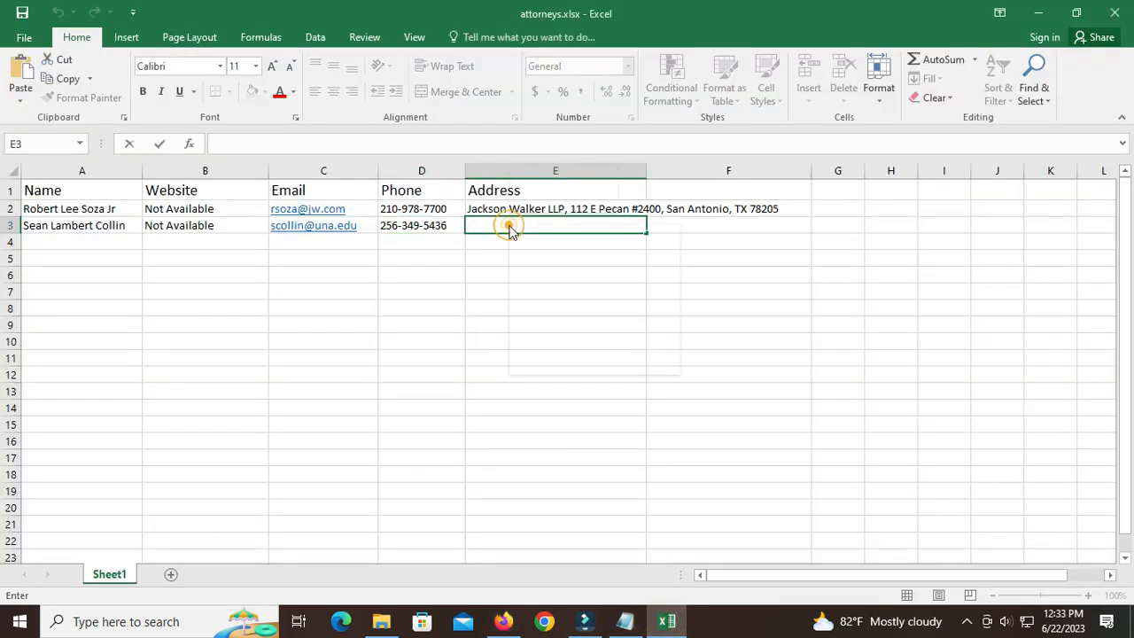
pyautogui.click(546, 296)
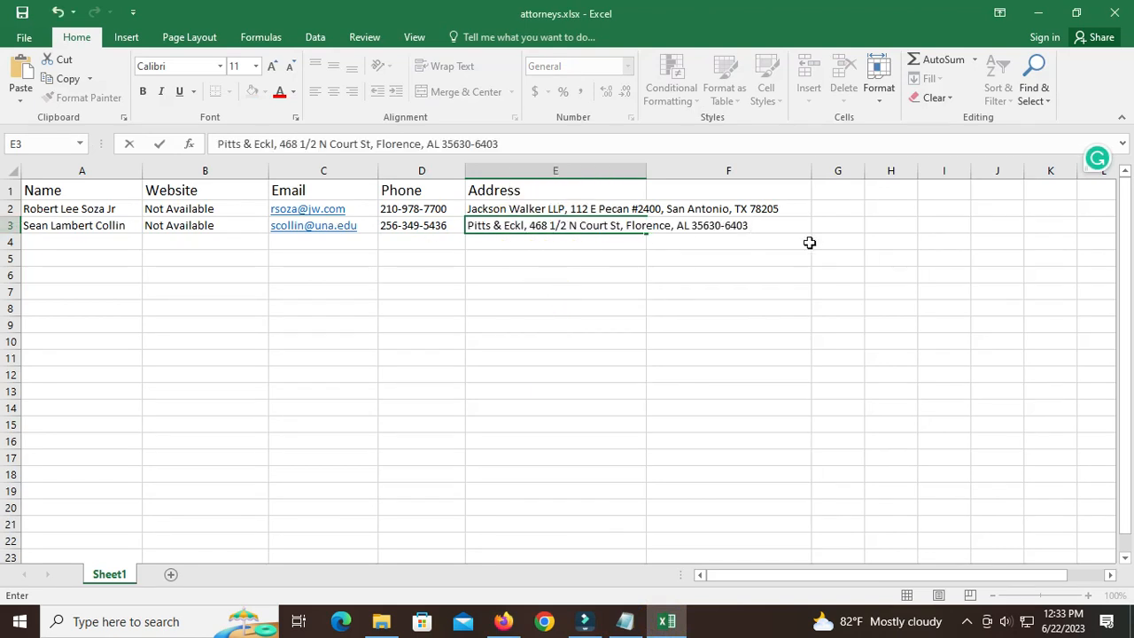
# Switch to Firefox and open the profile of the Montgomery attorney from the search results in a new tab.
pyautogui.click(503, 621)
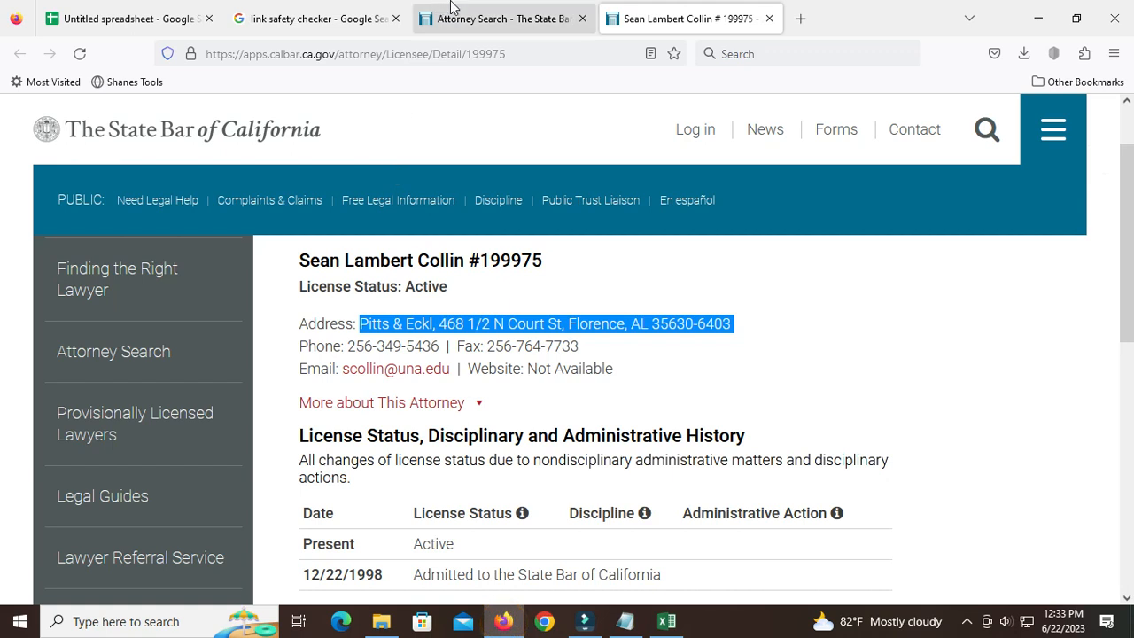
pyautogui.click(501, 19)
pyautogui.scroll(-2, 474, 337)
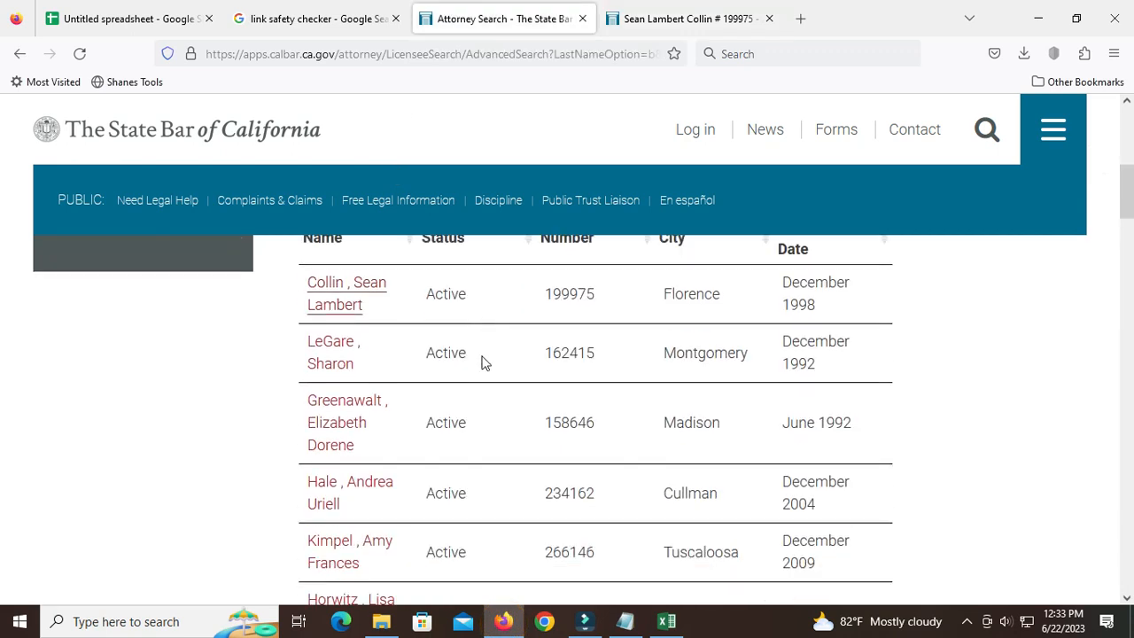
pyautogui.rightClick(335, 326)
pyautogui.click(376, 337)
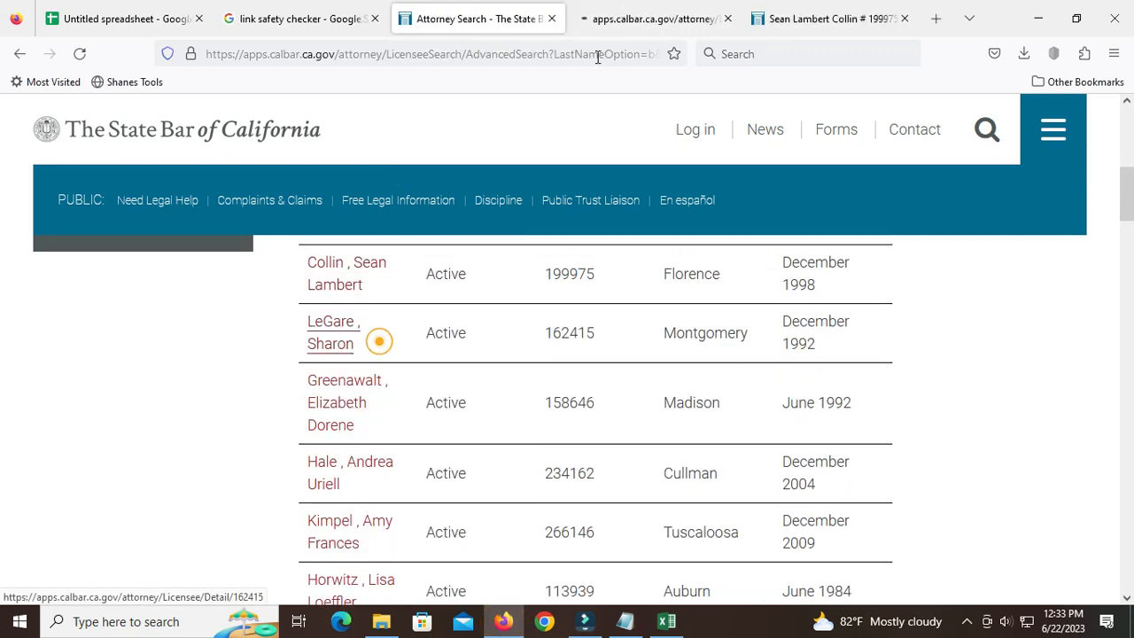
pyautogui.click(638, 13)
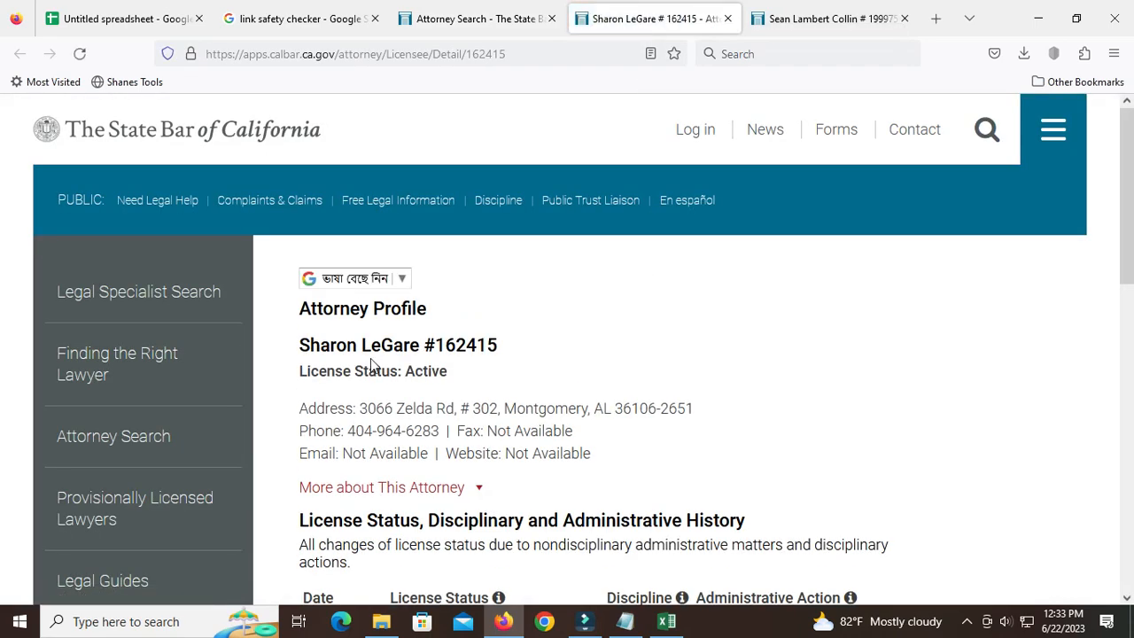
# Copy the attorney's name from the profile into cell A4 of the Excel sheet and fill "Not Available" from B3 down to B4.
pyautogui.moveTo(407, 373); pyautogui.dragTo(498, 379)
pyautogui.click(497, 372)
pyautogui.moveTo(300, 345); pyautogui.dragTo(418, 348)
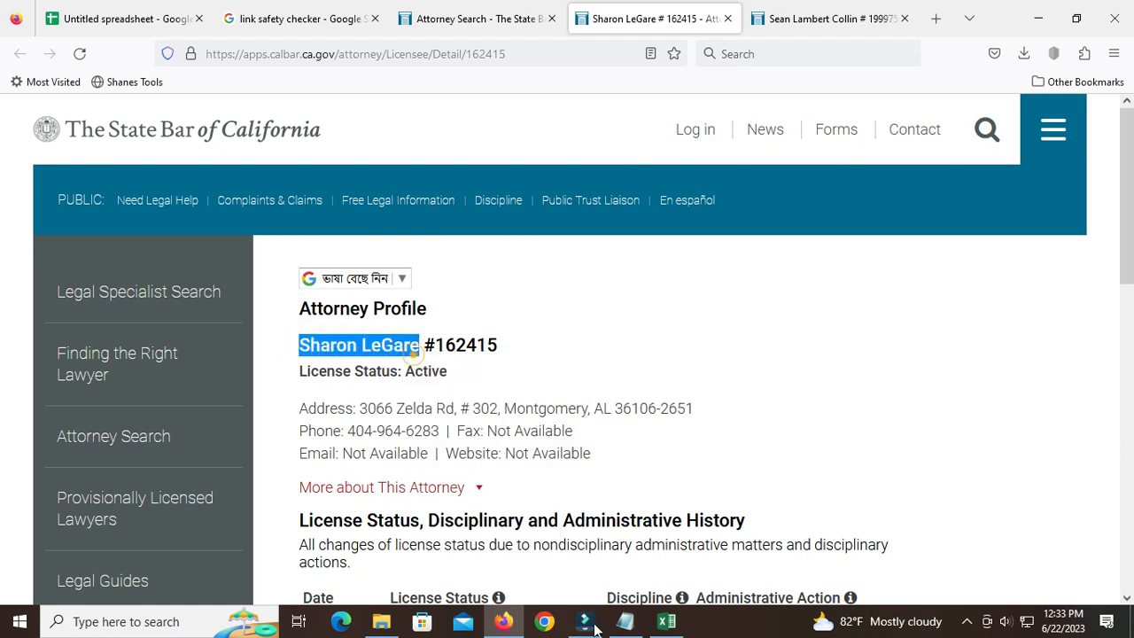
pyautogui.click(666, 621)
pyautogui.click(87, 245)
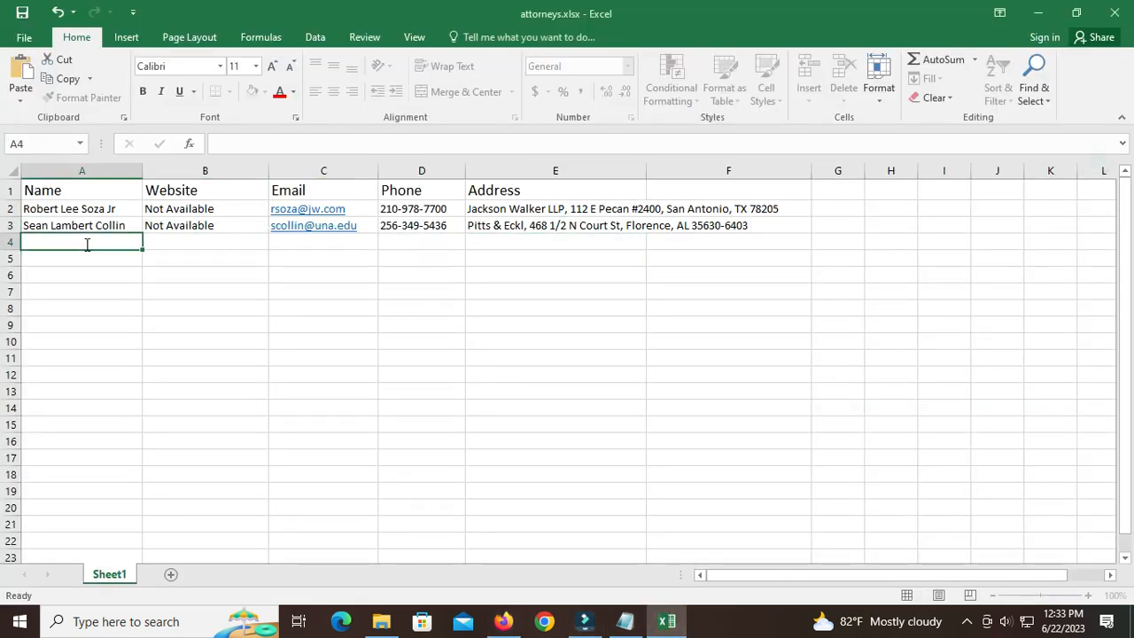
pyautogui.rightClick(87, 244)
pyautogui.click(119, 317)
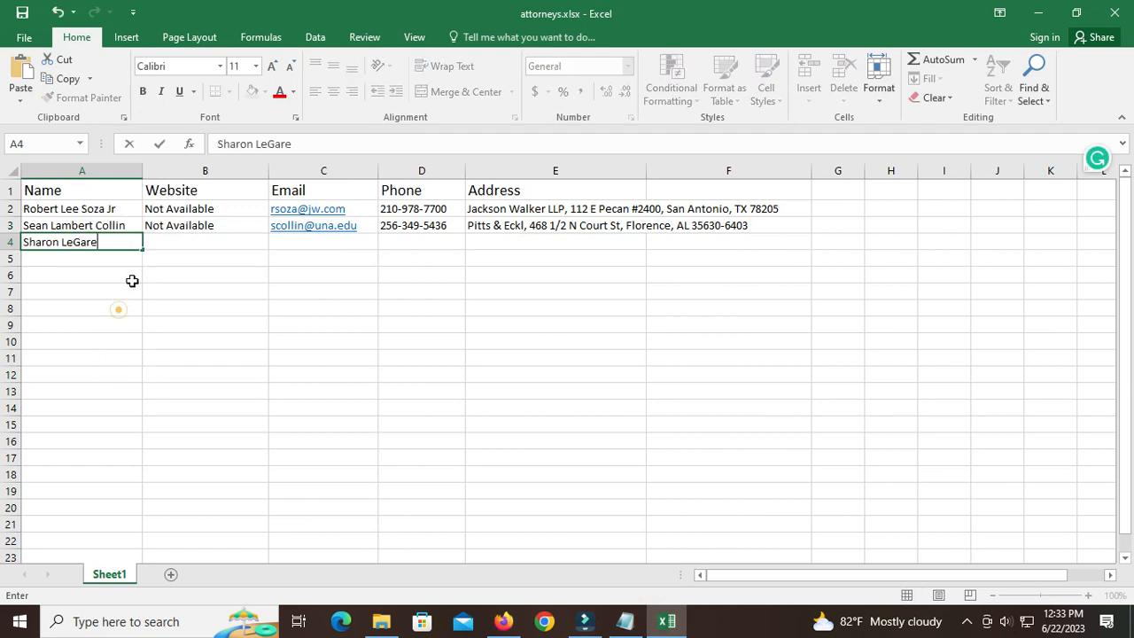
pyautogui.click(225, 229)
pyautogui.moveTo(268, 236); pyautogui.dragTo(264, 248)
# Check the Email value on the attorney's profile in Firefox against cell C4 of the Excel sheet.
pyautogui.click(503, 621)
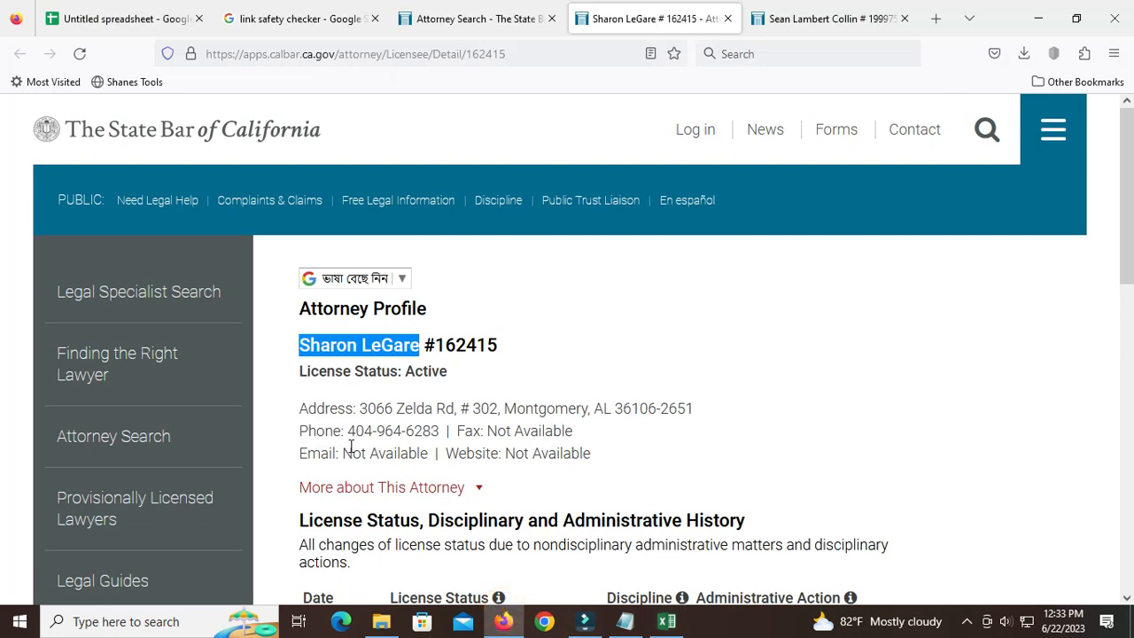
pyautogui.moveTo(345, 455); pyautogui.dragTo(430, 453)
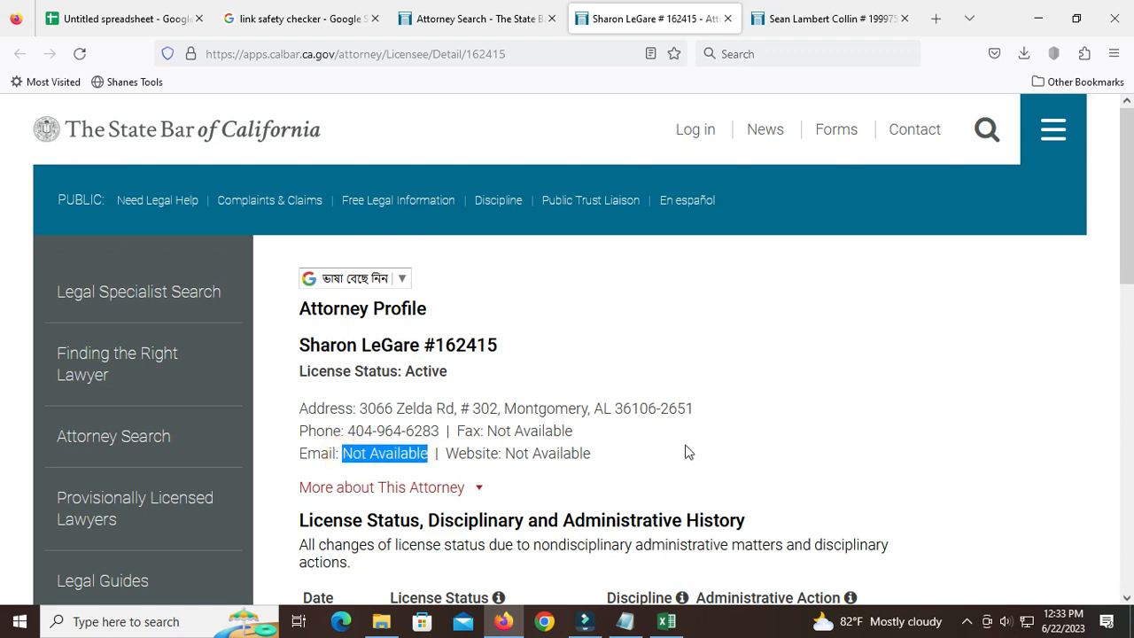
pyautogui.click(666, 621)
pyautogui.click(314, 244)
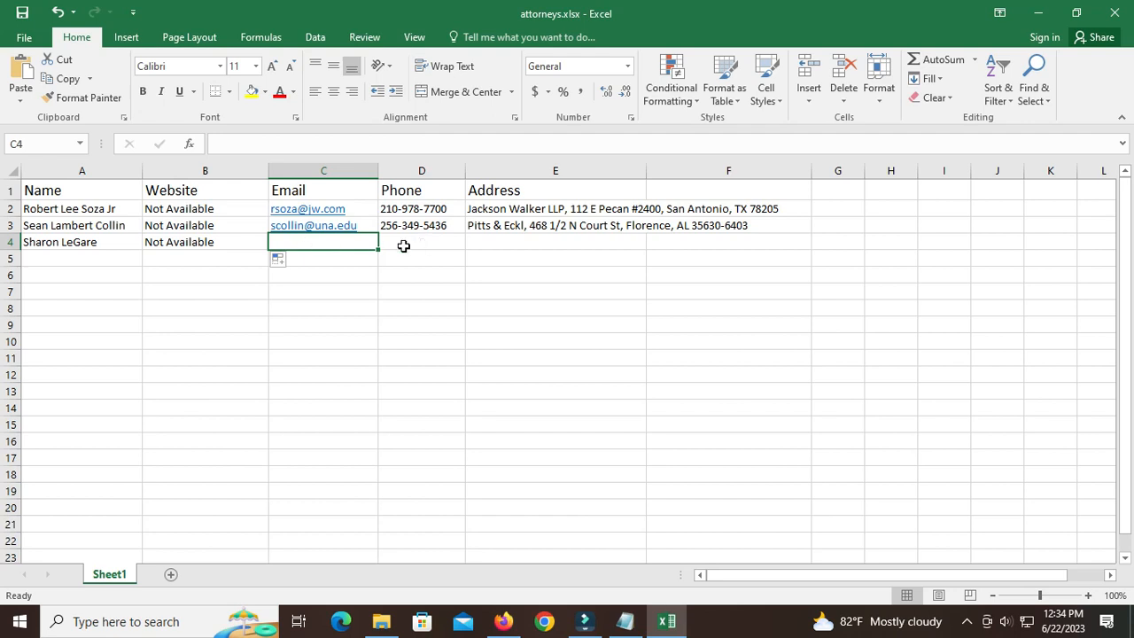
pyautogui.click(329, 247)
# Copy the attorney's phone number from the profile in Firefox into cell D4 of the Excel sheet.
pyautogui.click(503, 621)
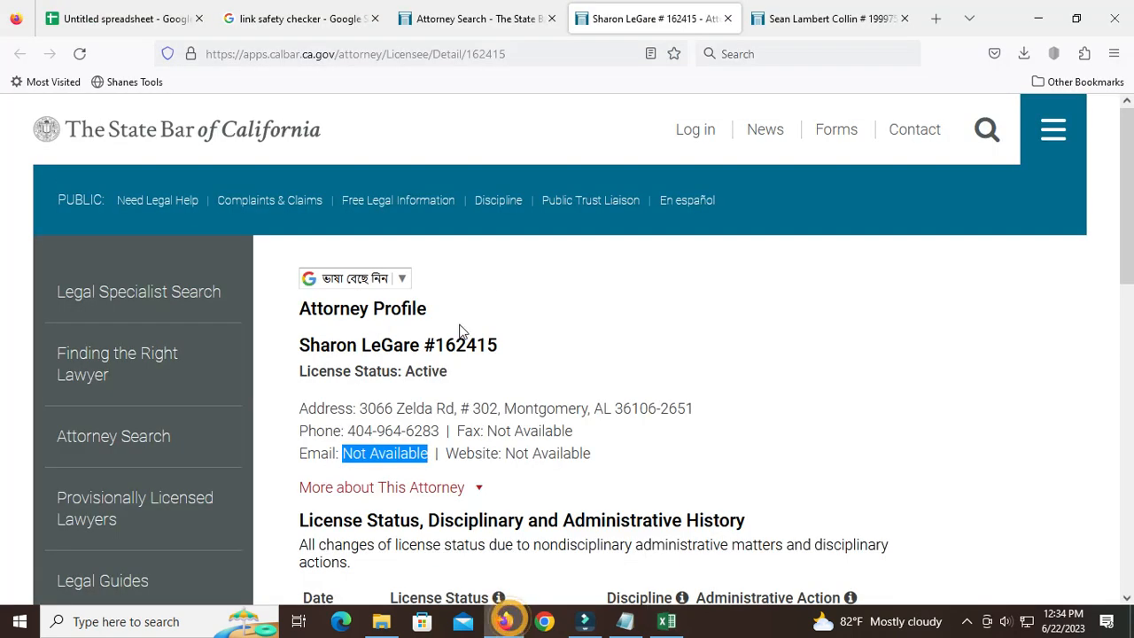
pyautogui.moveTo(348, 431); pyautogui.dragTo(440, 431)
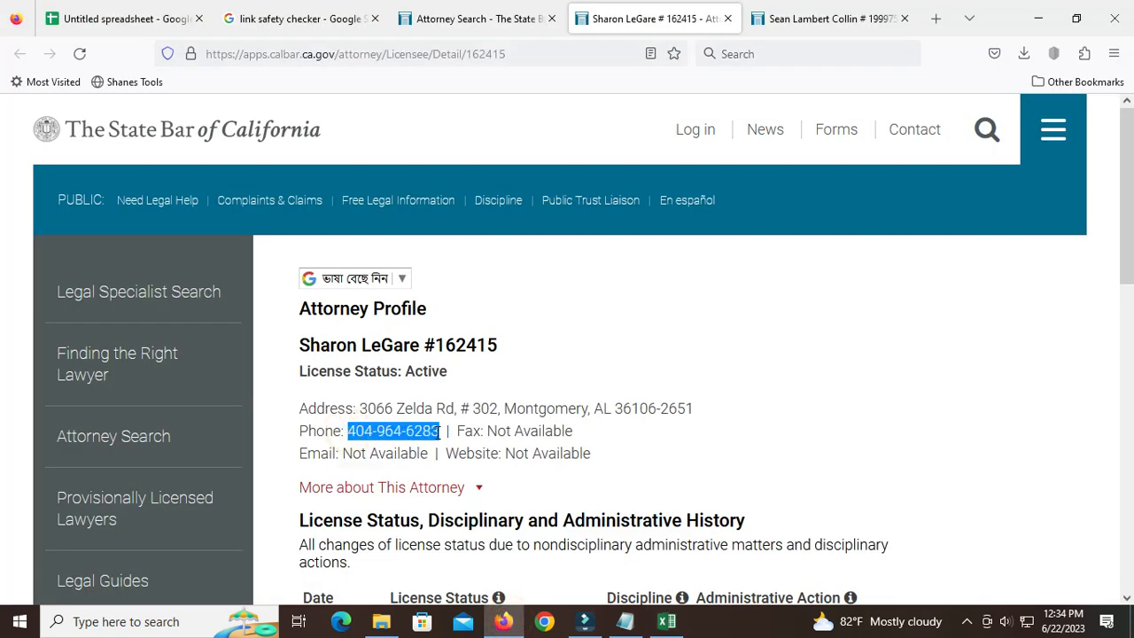
pyautogui.rightClick(429, 434)
pyautogui.click(467, 226)
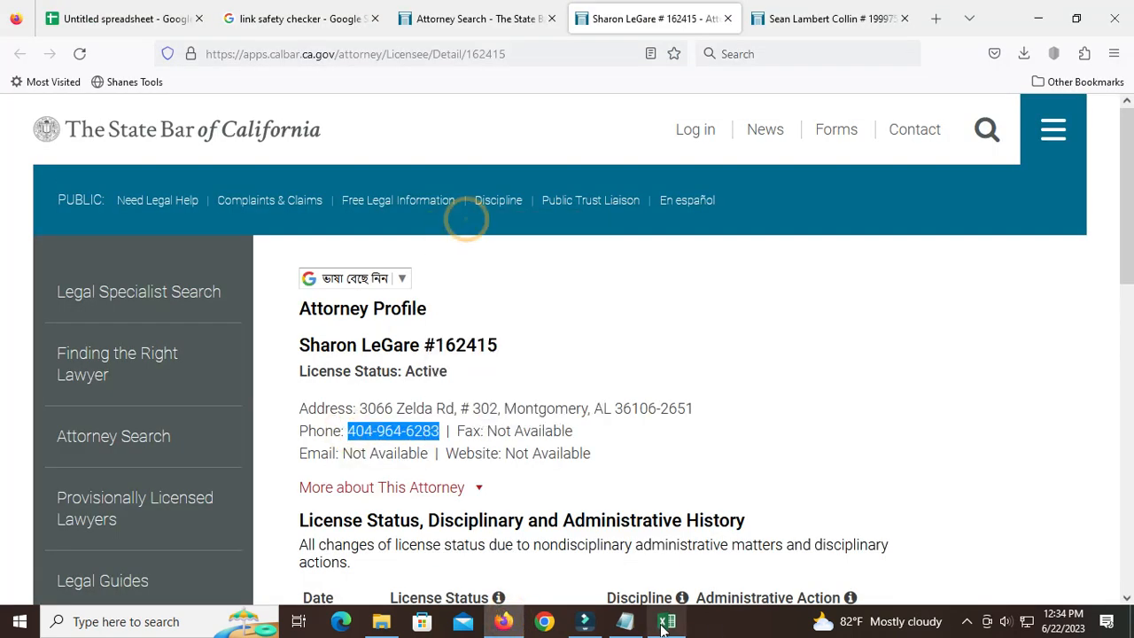
pyautogui.hotkey('alt', 'Tab')
pyautogui.doubleClick(410, 245)
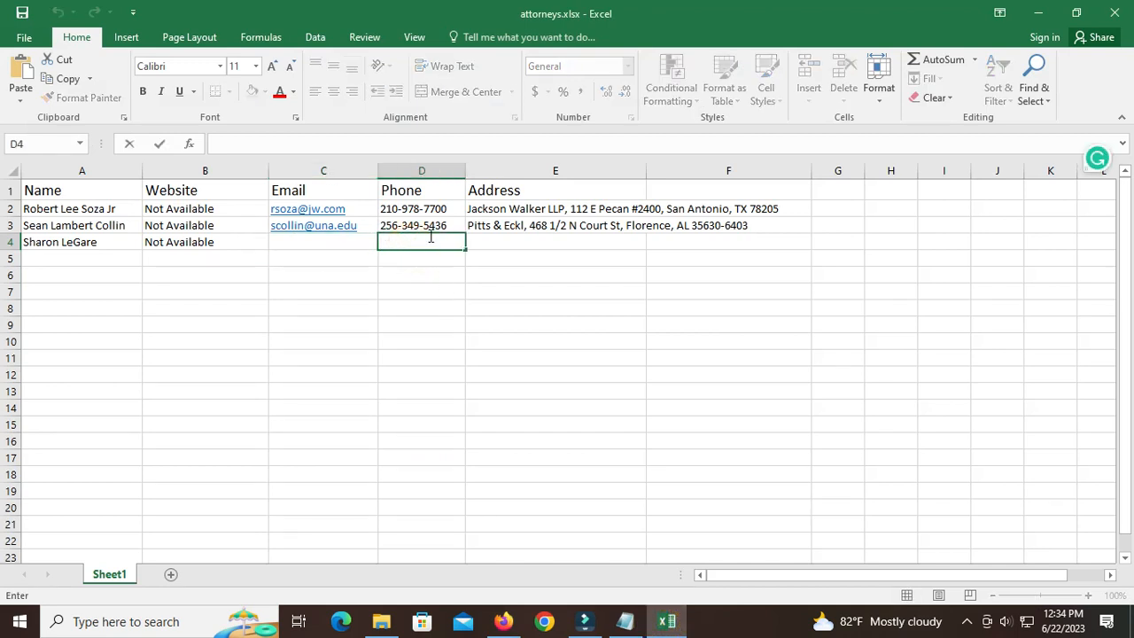
pyautogui.rightClick(417, 236)
pyautogui.click(445, 312)
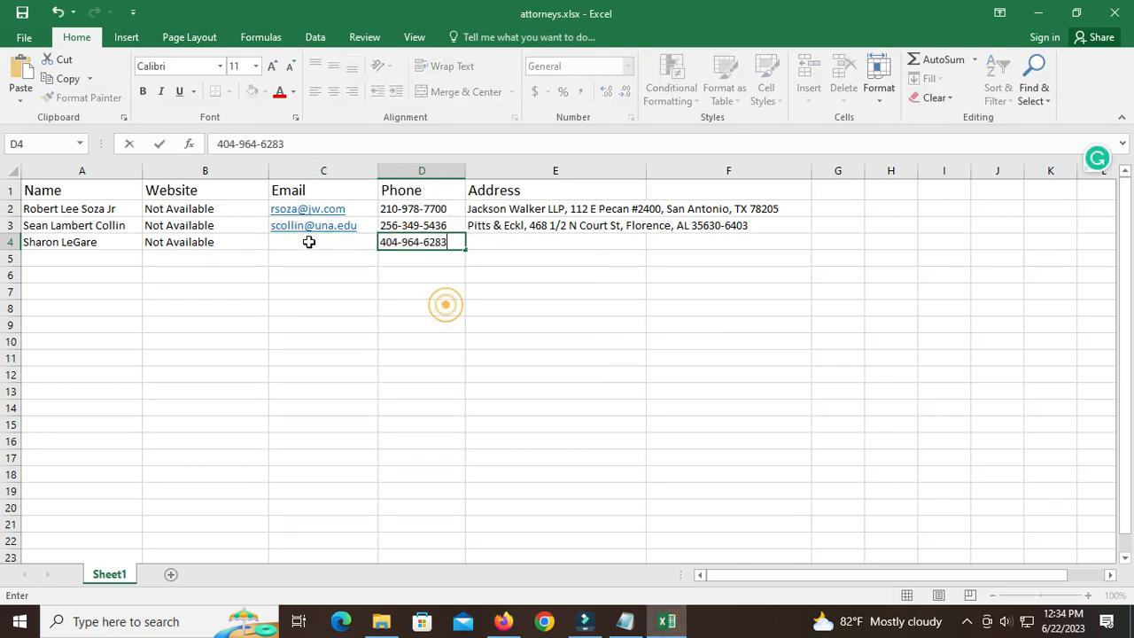
pyautogui.click(422, 271)
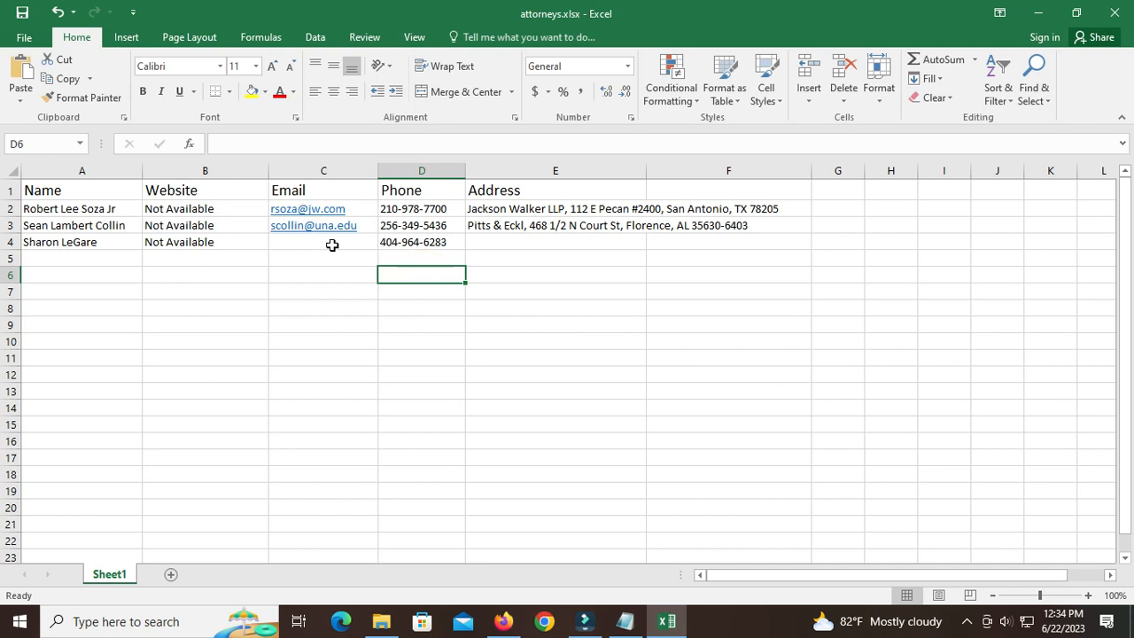
pyautogui.click(304, 245)
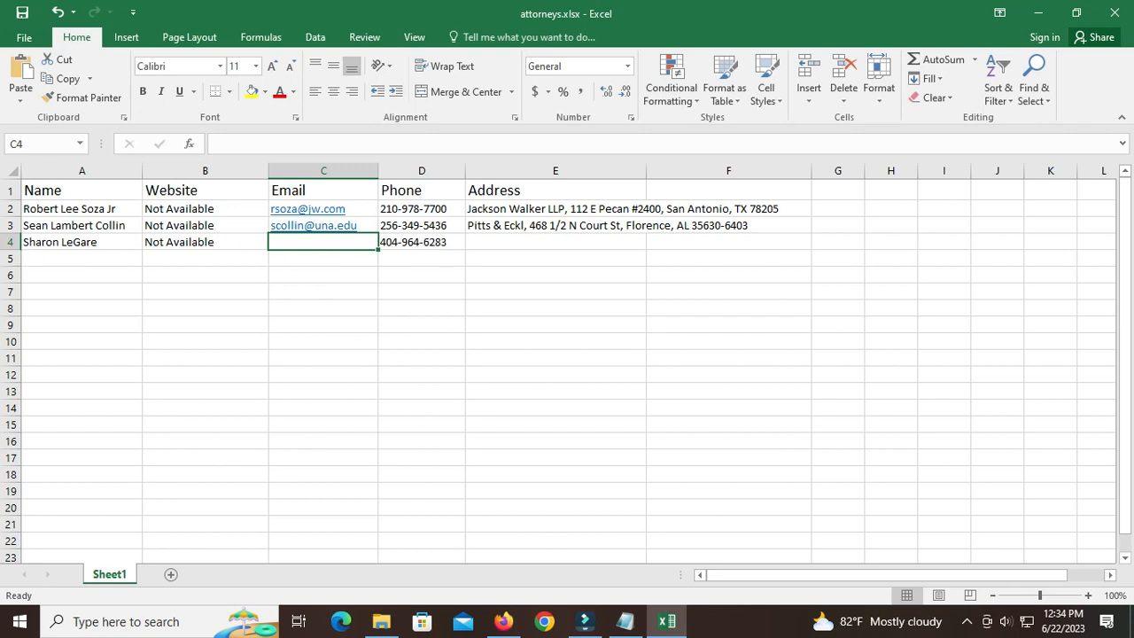
pyautogui.click(7, 242)
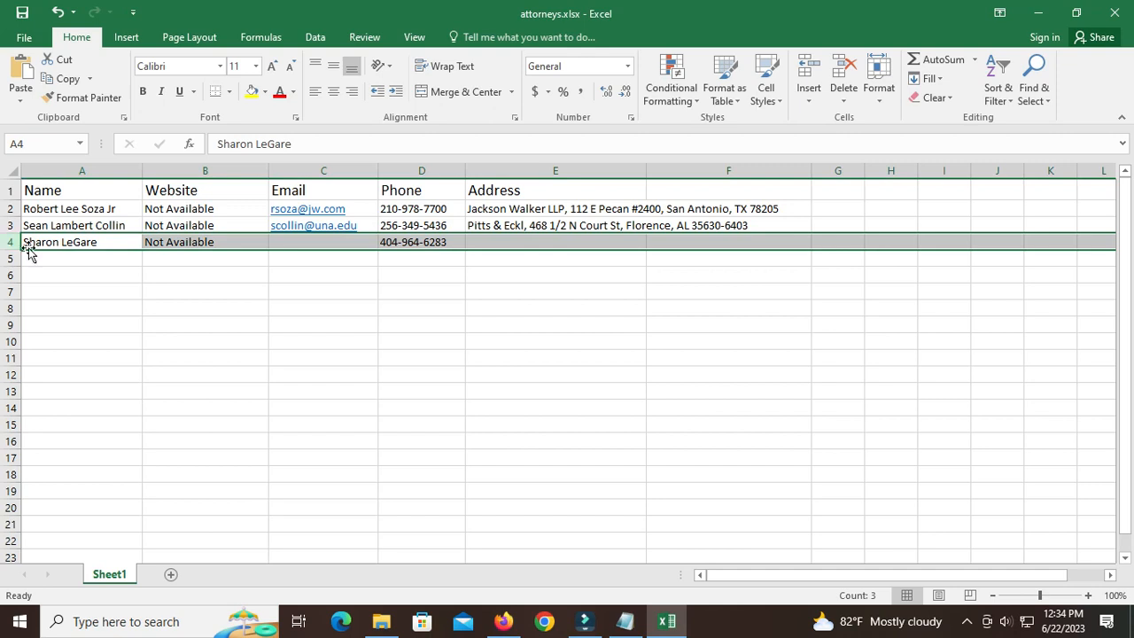
pyautogui.click(308, 245)
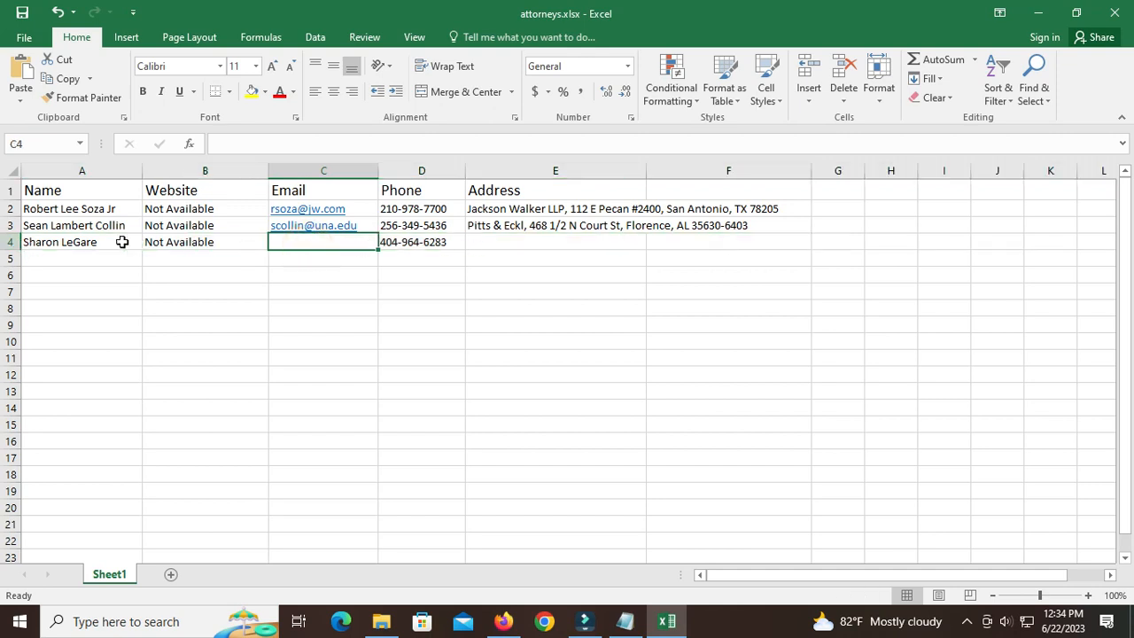
pyautogui.click(14, 242)
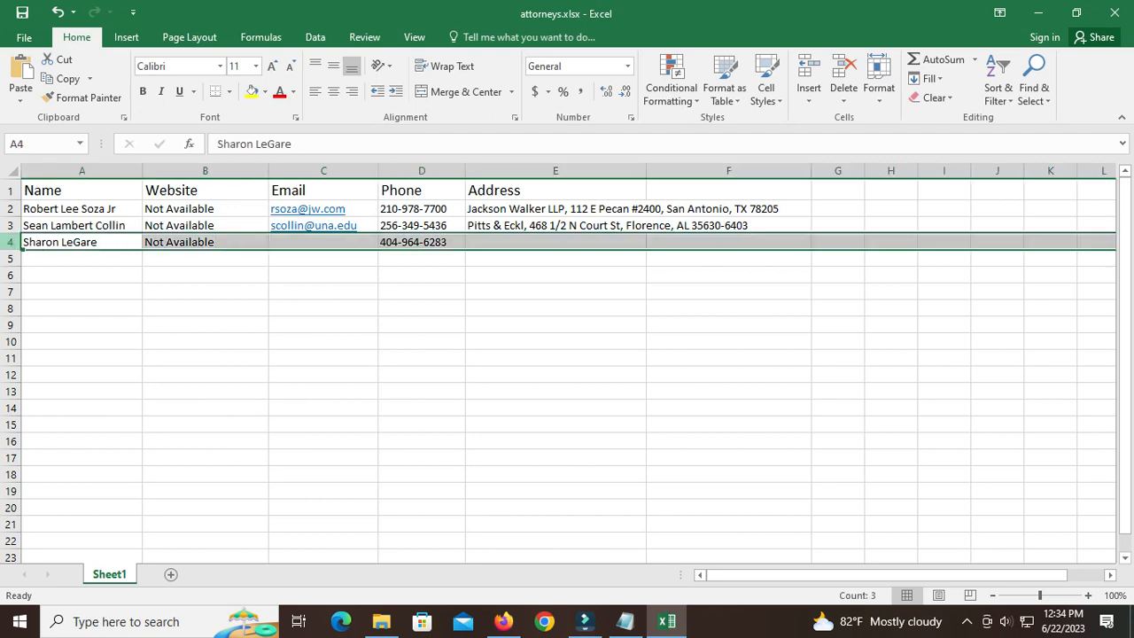
pyautogui.click(306, 248)
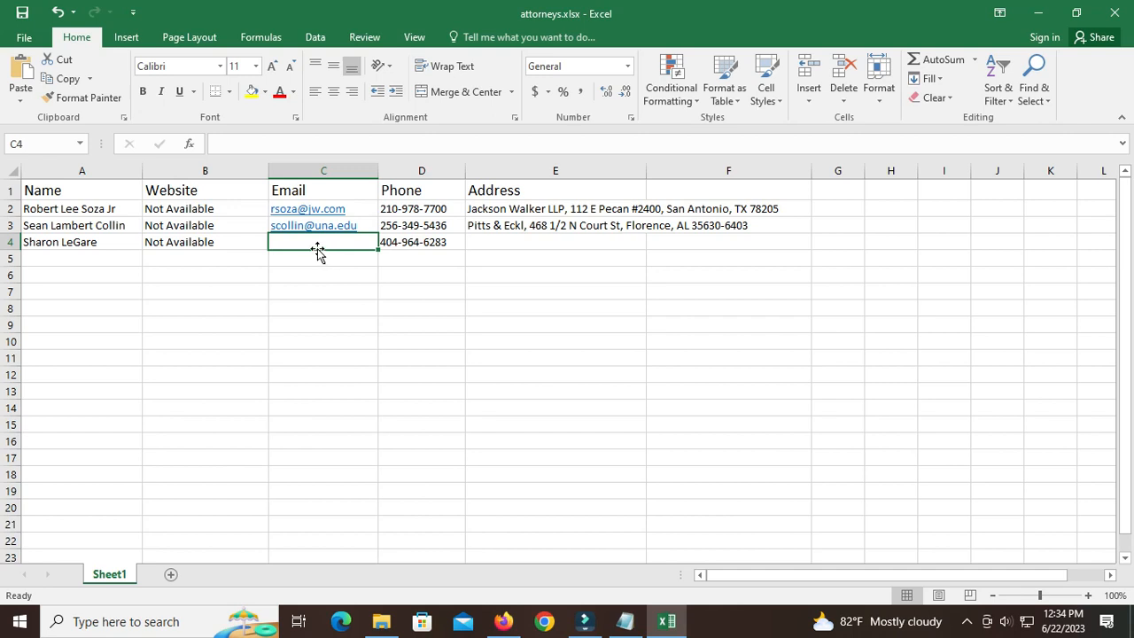
pyautogui.click(6, 242)
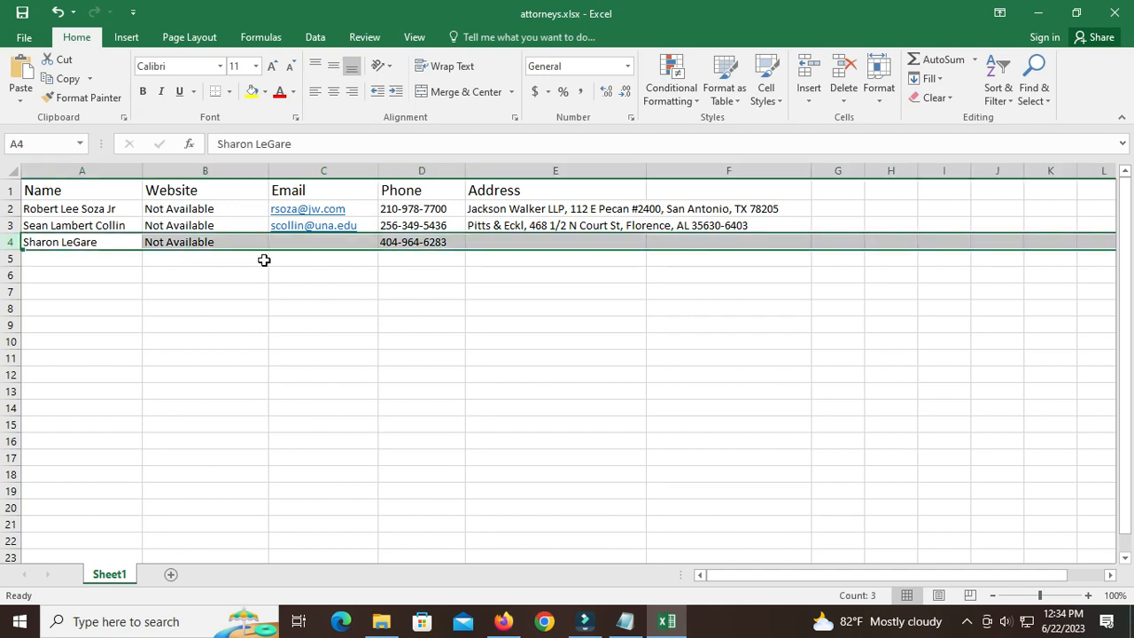
pyautogui.click(300, 242)
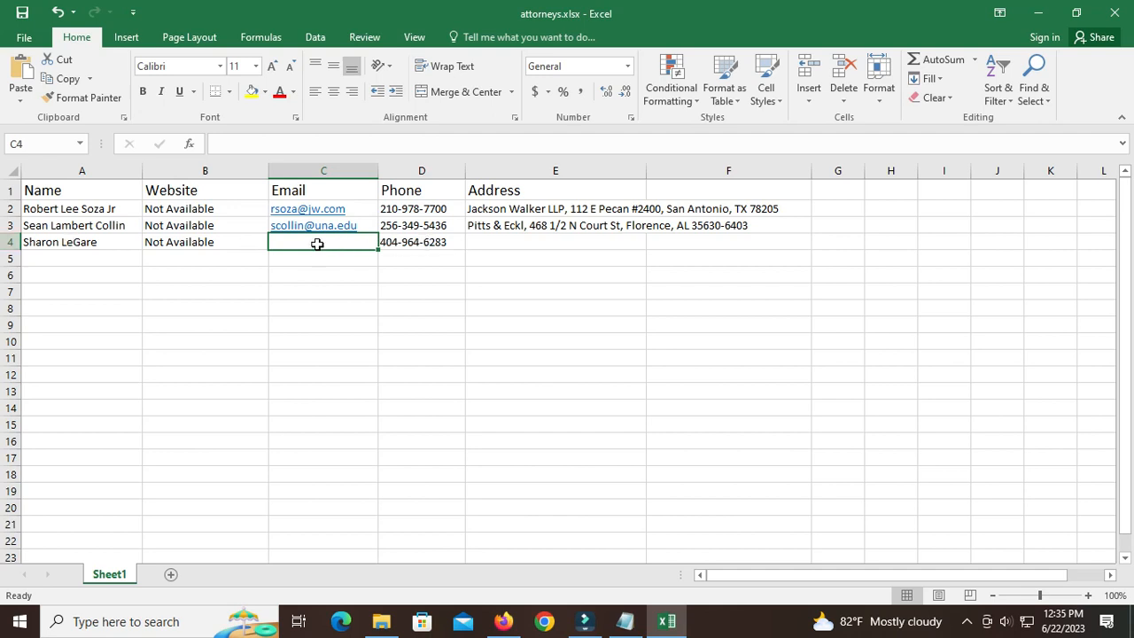
pyautogui.click(294, 244)
# Copy the attorney's full address from the profile in Firefox into cell E4 of the Excel sheet.
pyautogui.click(502, 623)
pyautogui.moveTo(358, 409); pyautogui.dragTo(717, 410)
pyautogui.rightClick(645, 410)
pyautogui.click(667, 427)
pyautogui.click(666, 621)
pyautogui.click(494, 244)
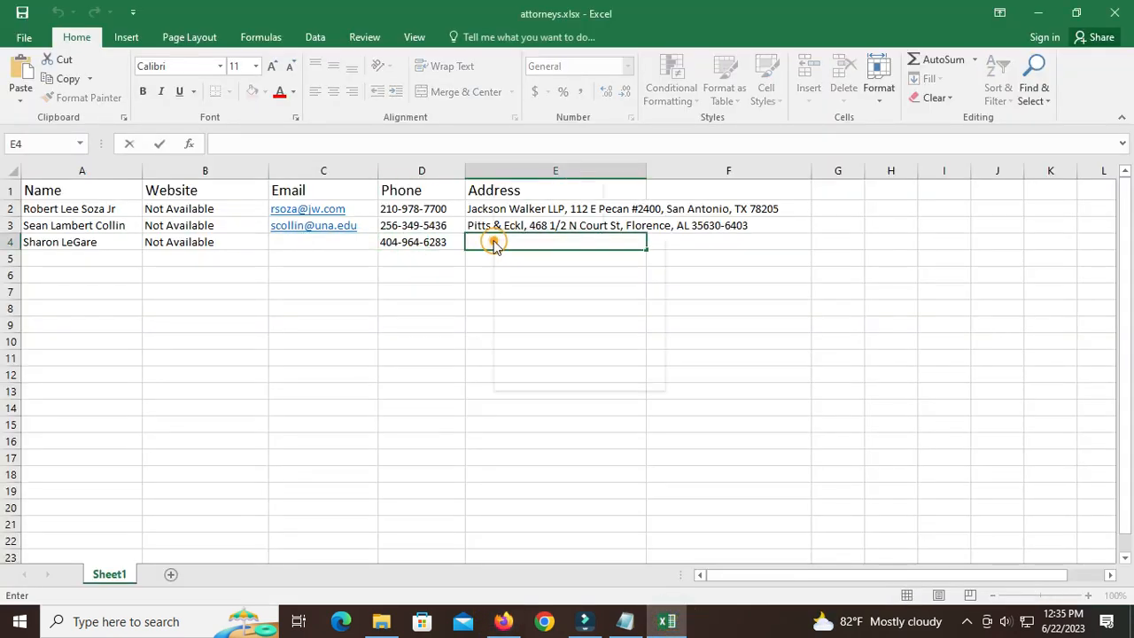
pyautogui.rightClick(494, 245)
pyautogui.click(527, 312)
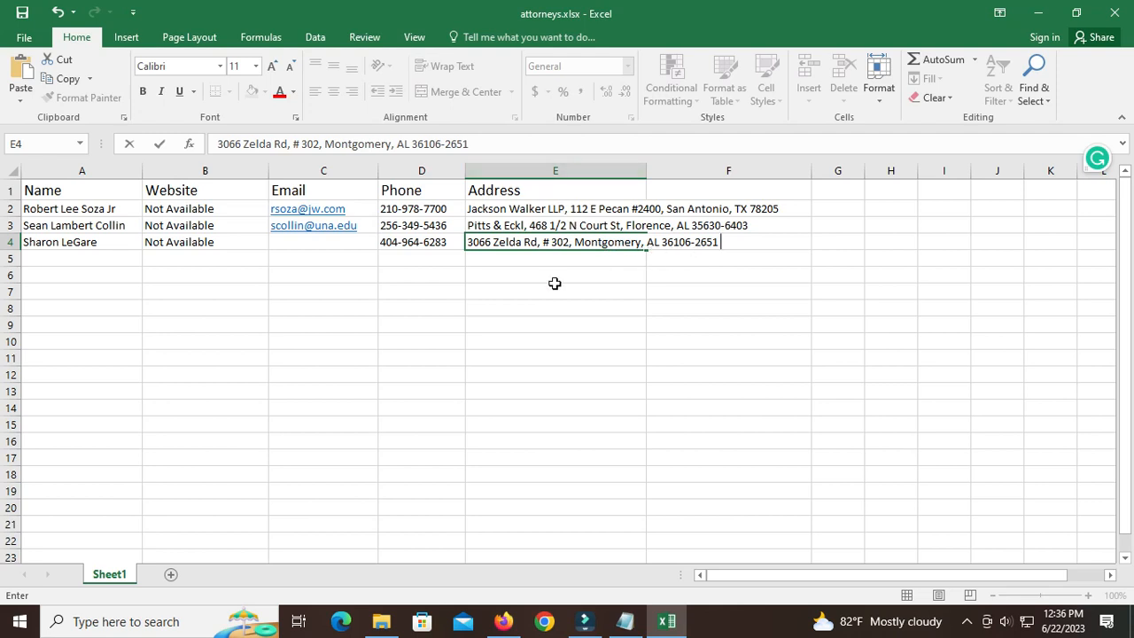
pyautogui.click(648, 212)
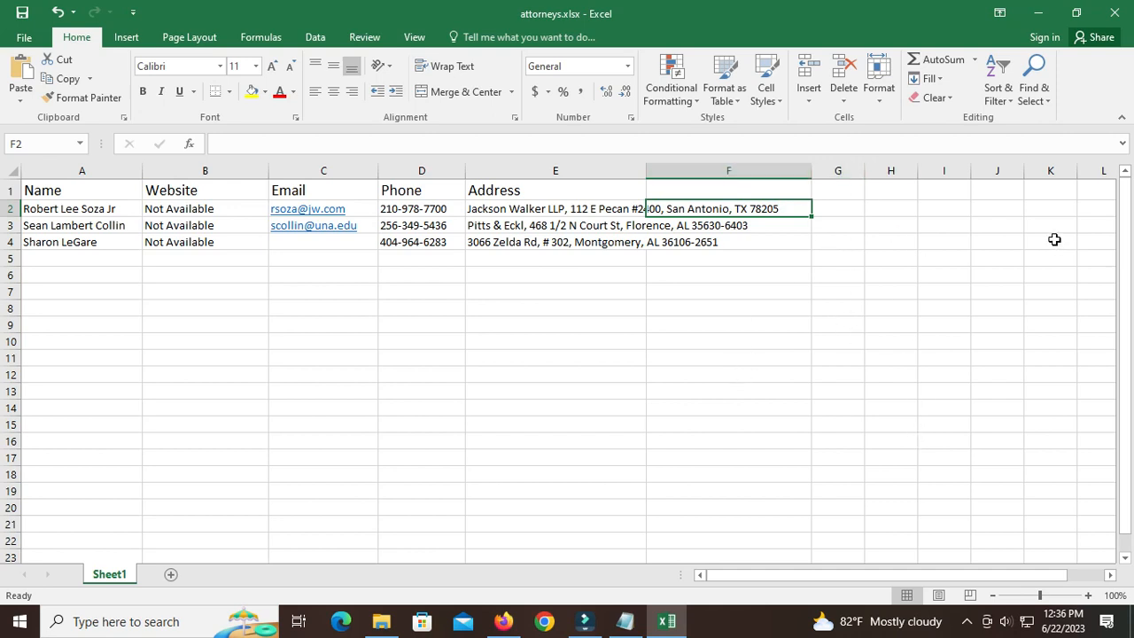
pyautogui.moveTo(19, 215); pyautogui.dragTo(19, 213)
pyautogui.click(13, 190)
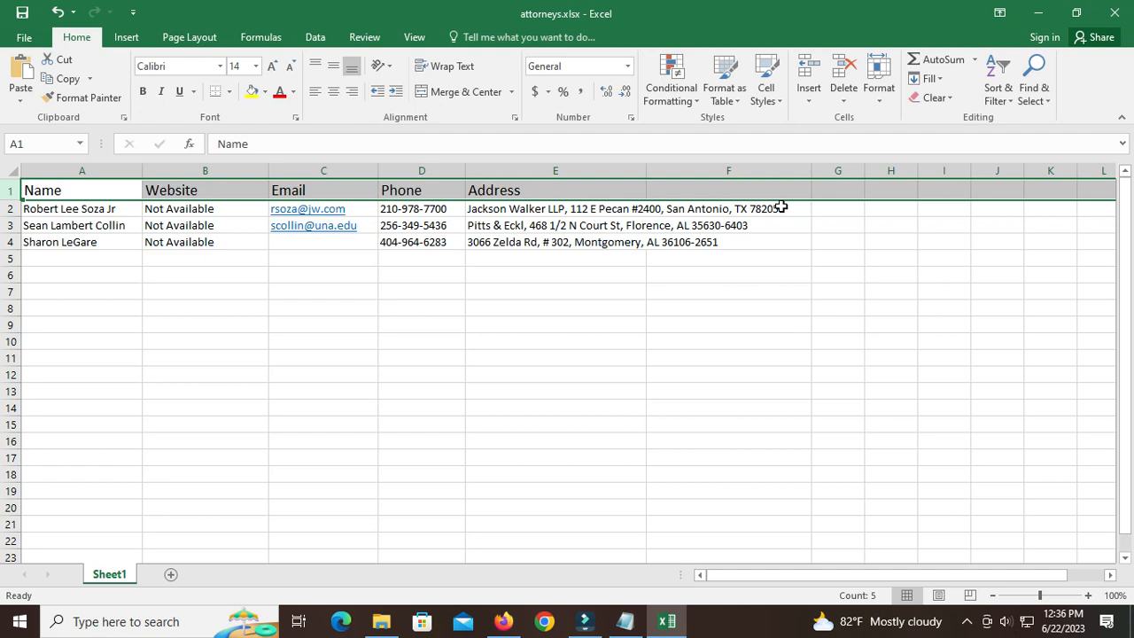
# Return to the Attorney Search results in Firefox and review the search summary above the attorney list.
pyautogui.click(505, 623)
pyautogui.click(453, 21)
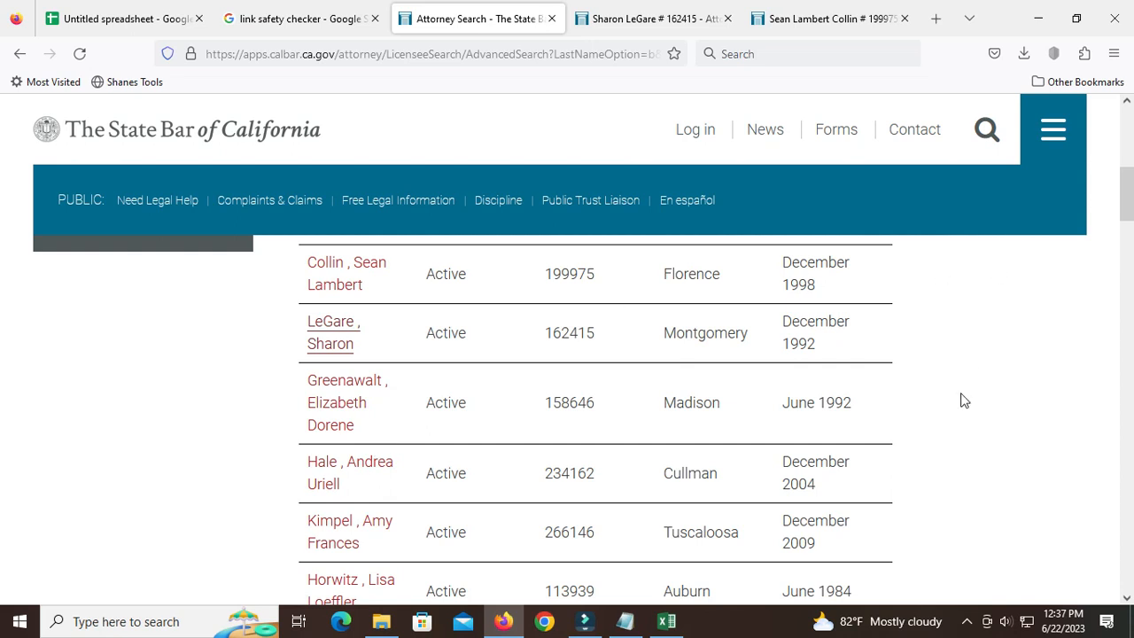
pyautogui.scroll(5, 842, 457)
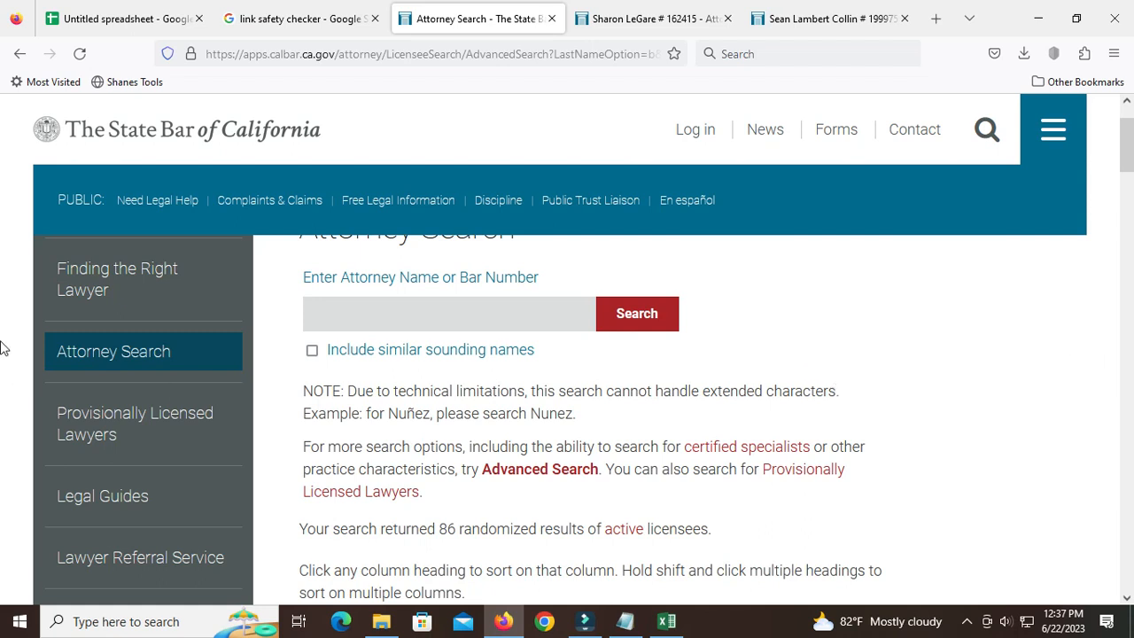
pyautogui.click(969, 623)
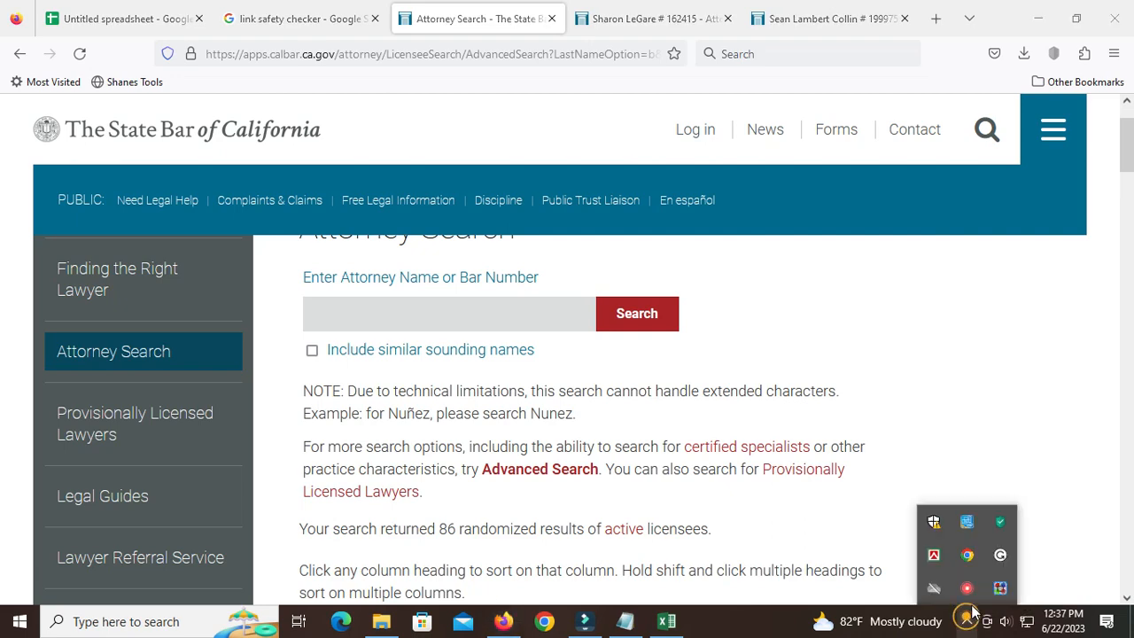